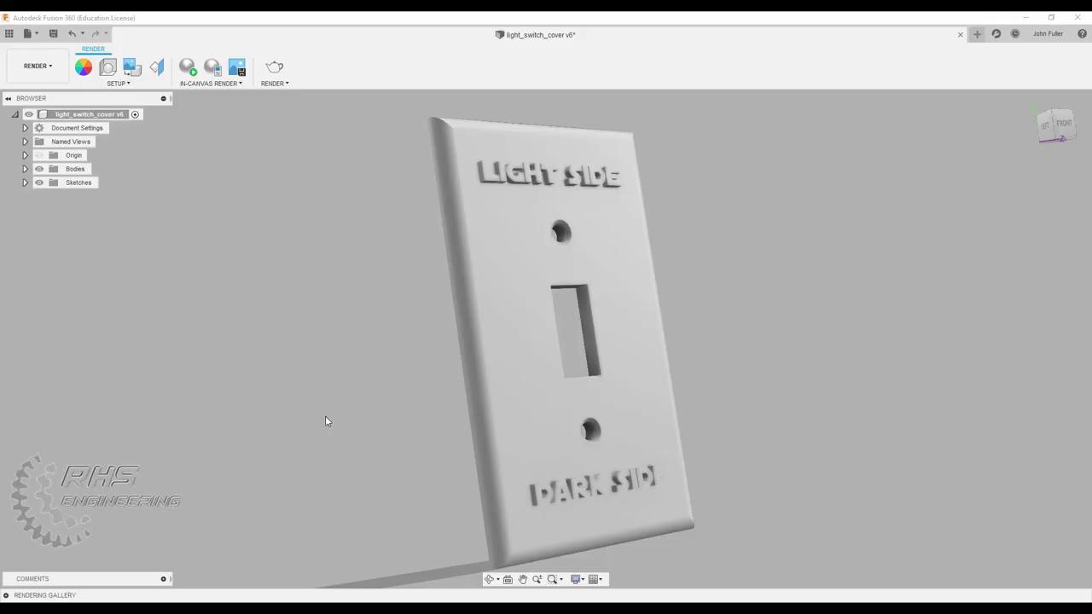
- Create a new design and set its document units to millimeters
click(32, 36)
click(51, 46)
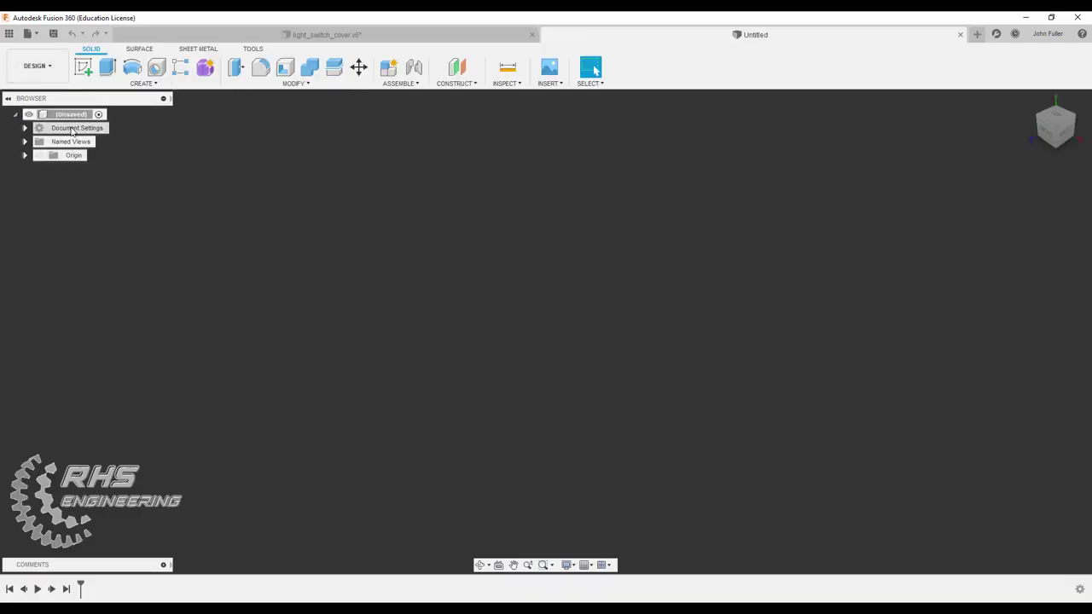
click(25, 128)
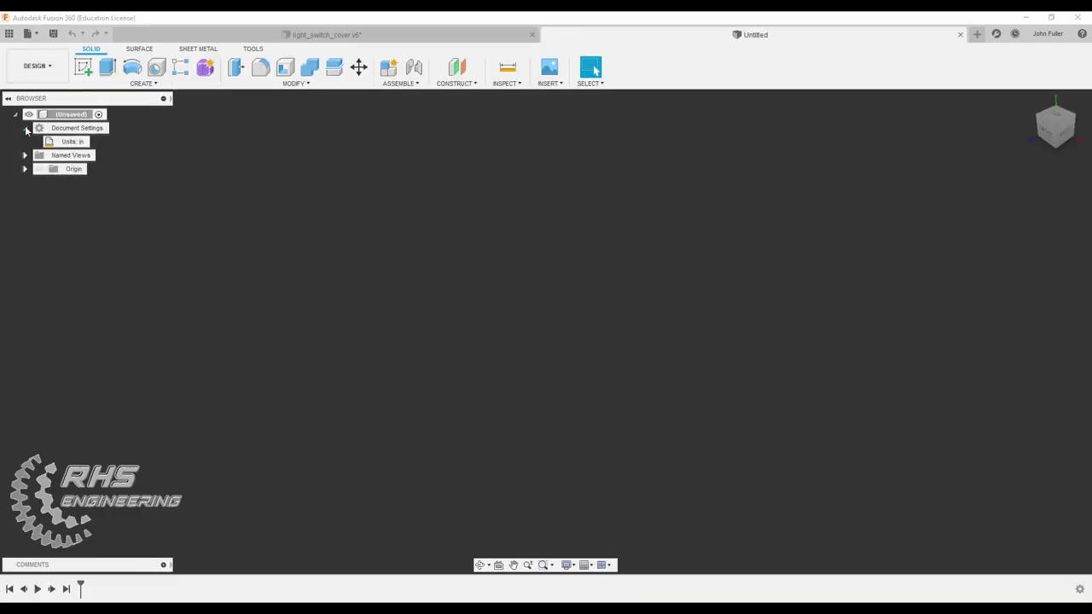
click(96, 142)
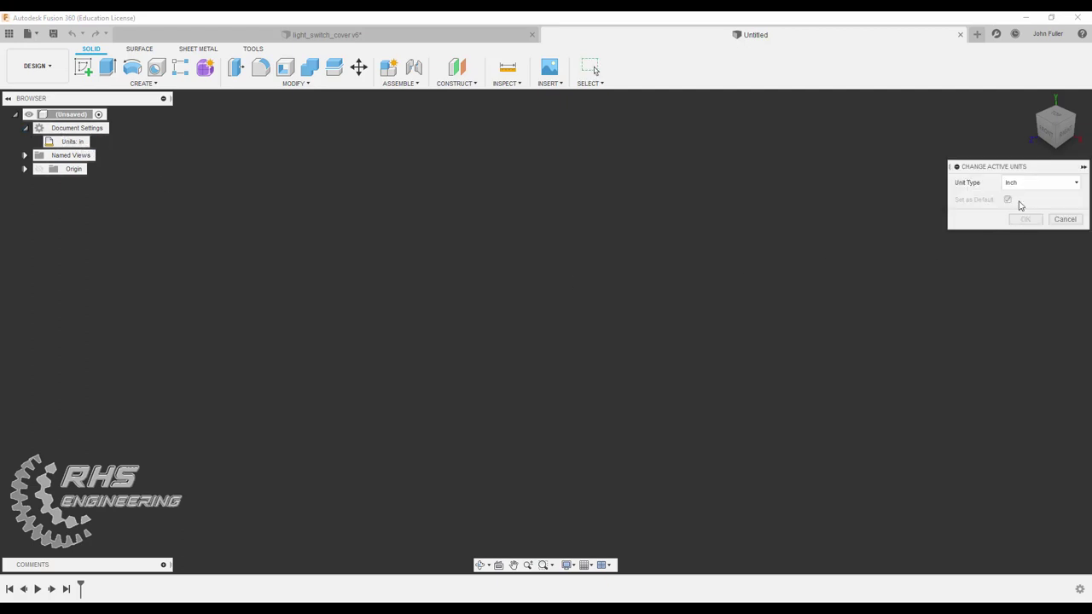
click(1031, 184)
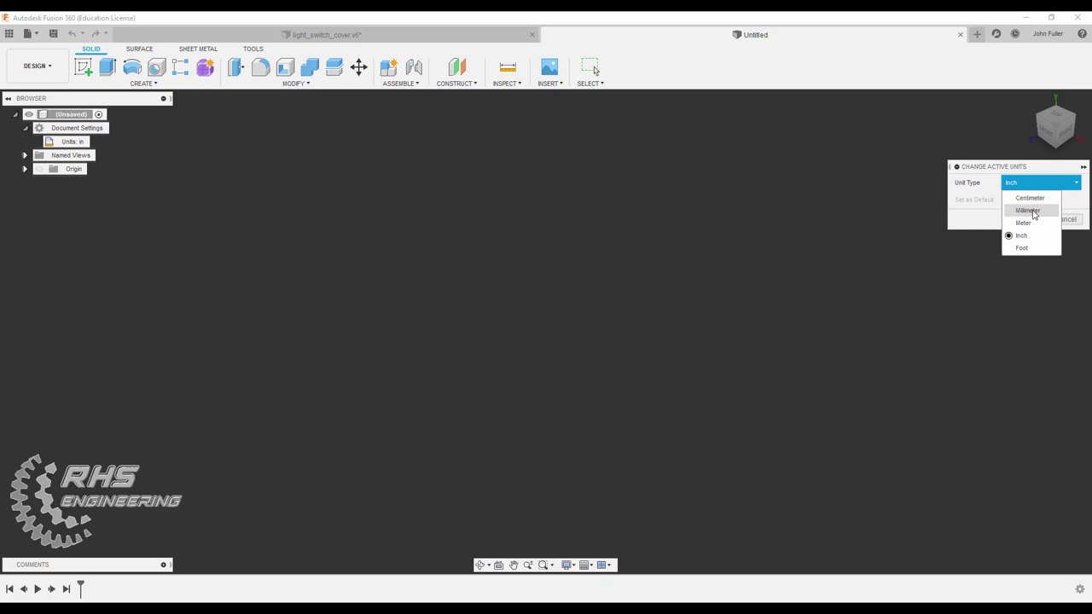
click(1029, 210)
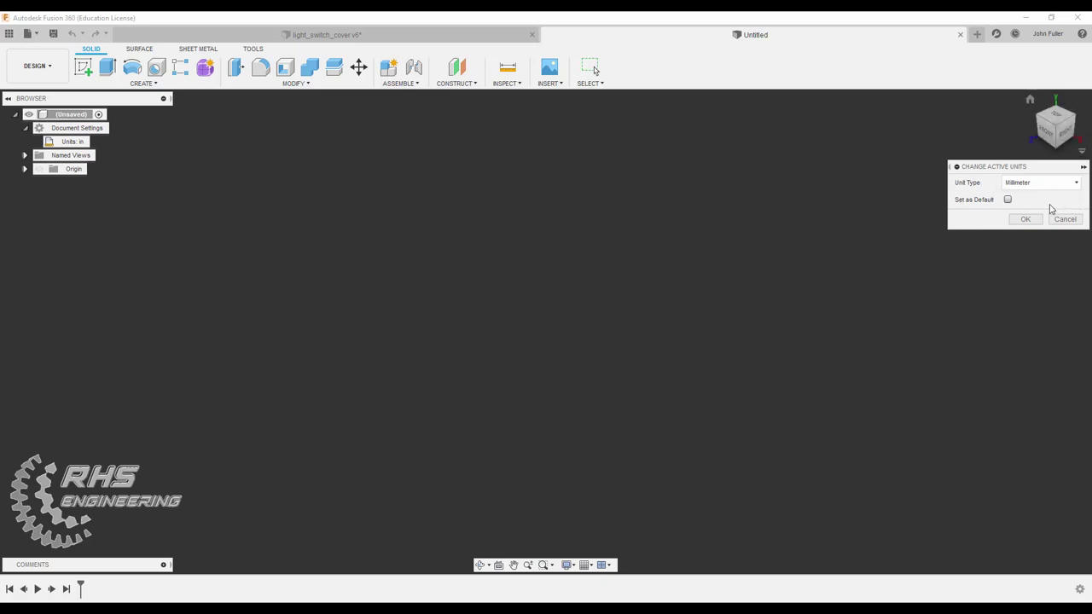
click(1025, 220)
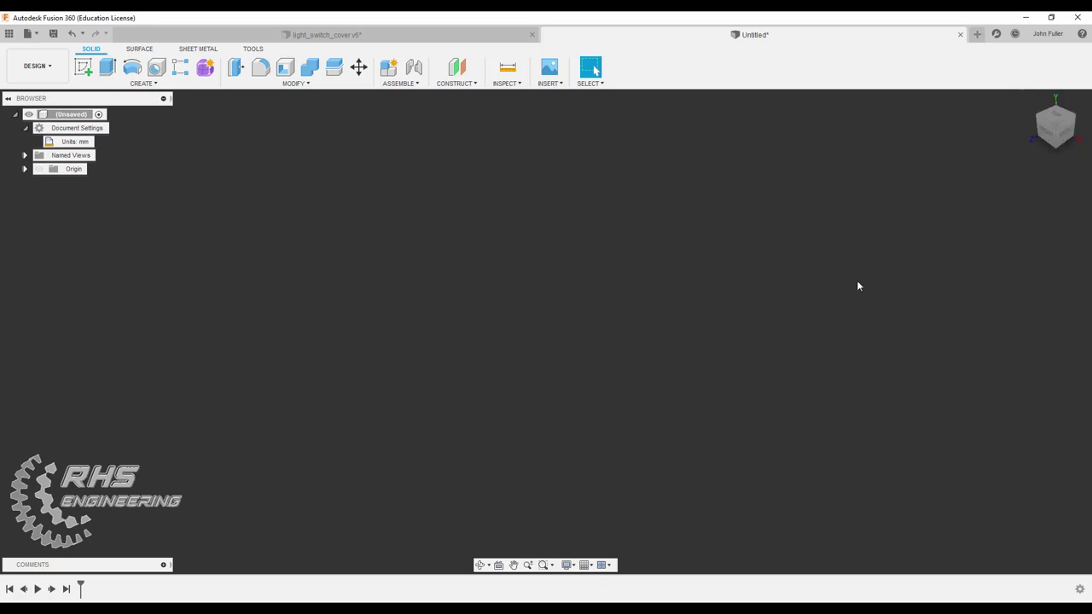
- Start a sketch on the front plane and draw a center rectangle at the origin, 116 mm high and 70 mm wide
click(83, 66)
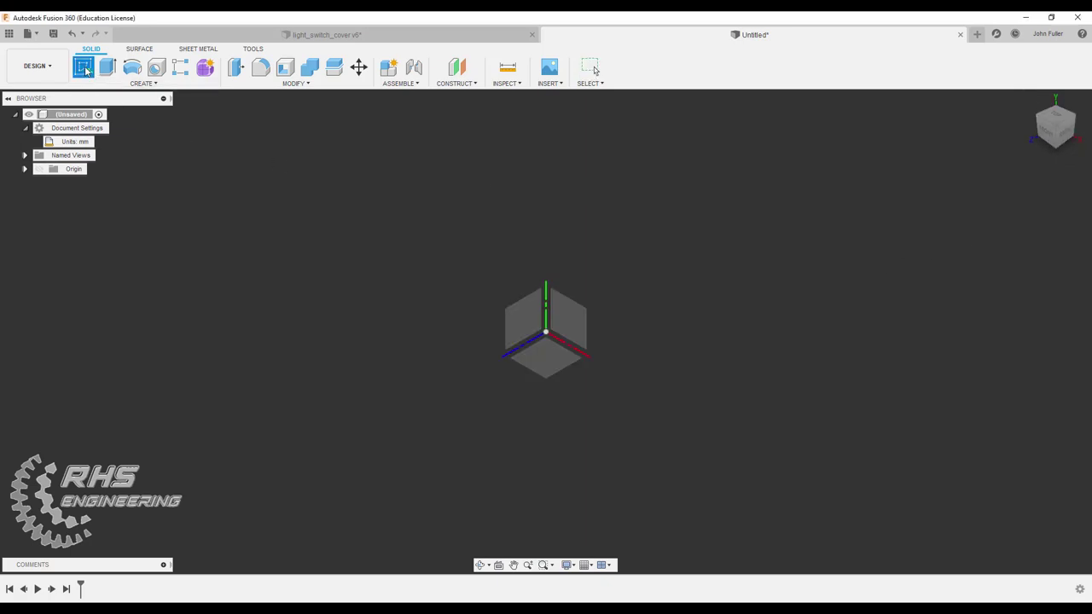
click(567, 320)
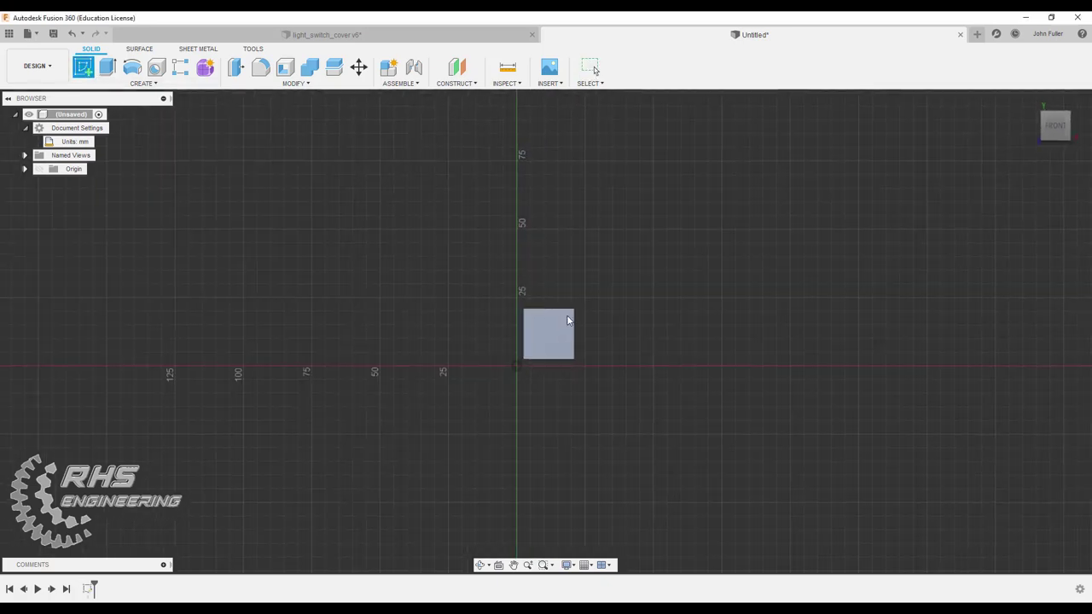
click(139, 84)
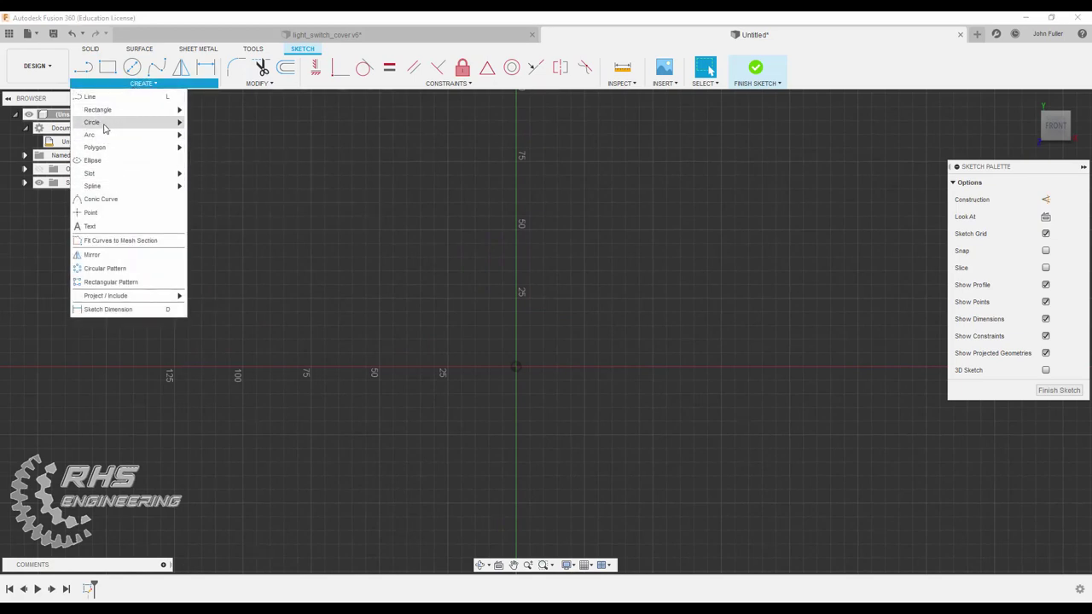
mouse_move(105, 112)
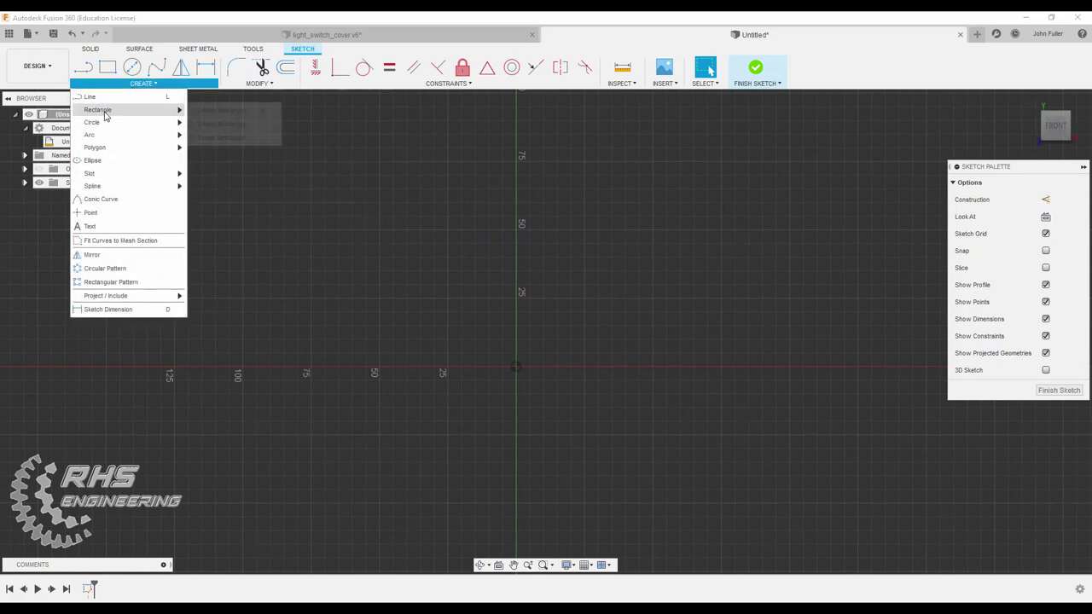
click(222, 137)
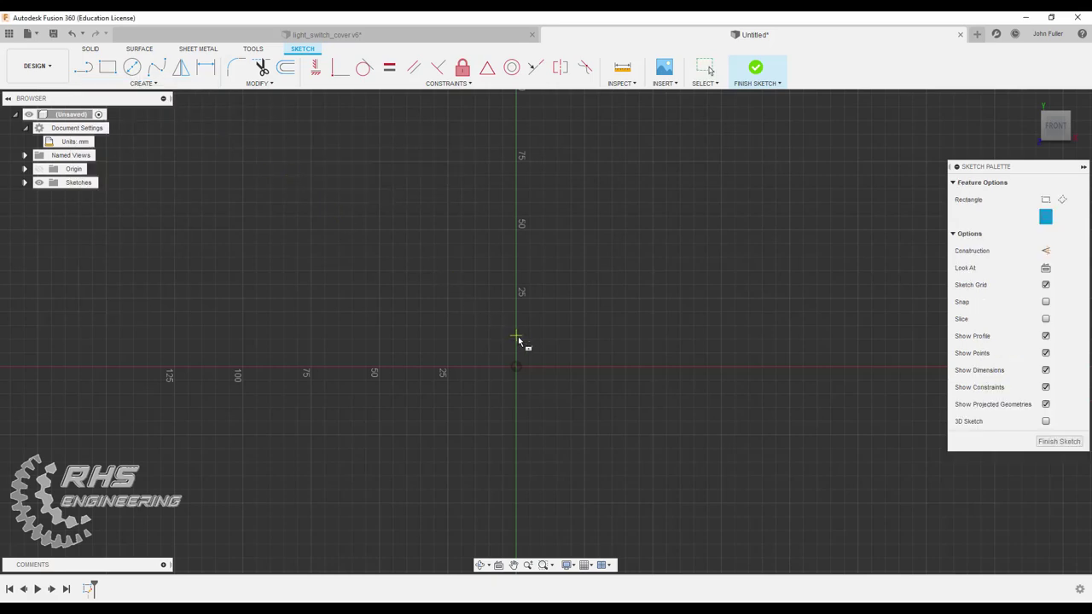
click(517, 368)
scroll(661, 143, down, 2)
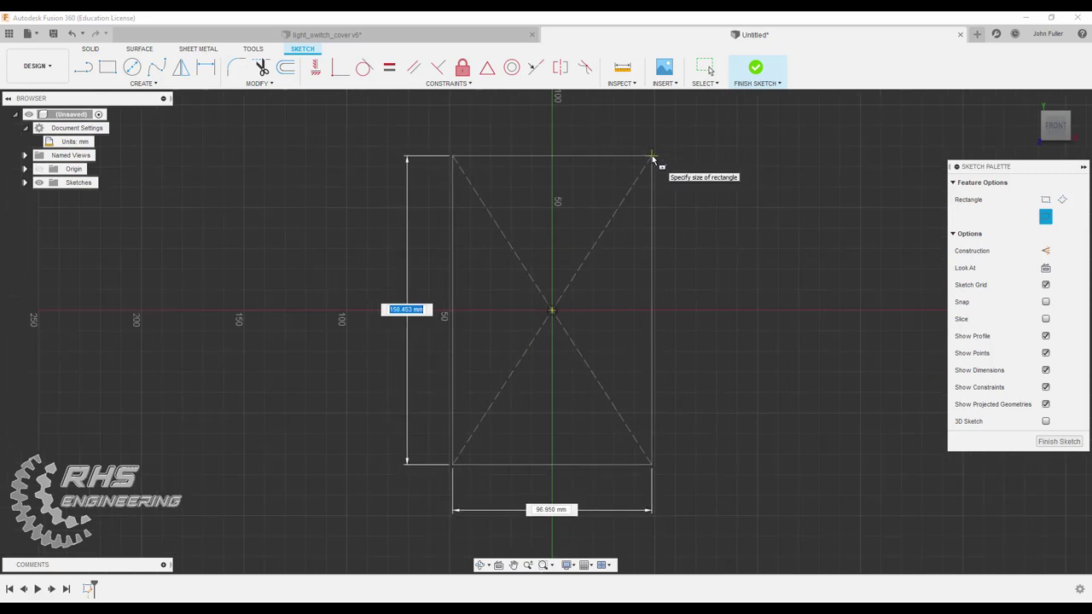
text(116)
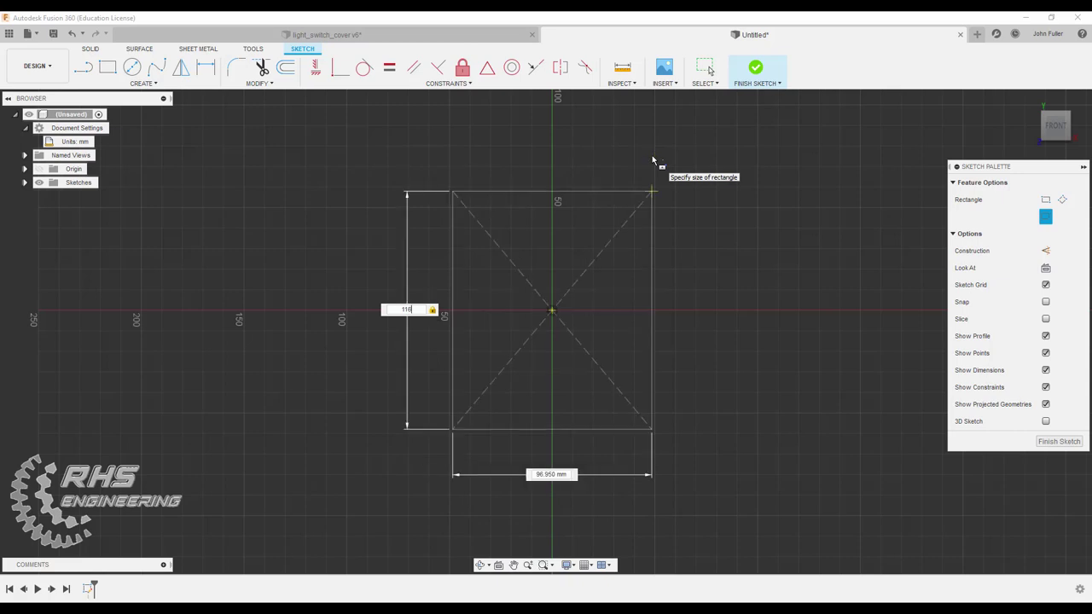
key(Tab)
text(7)
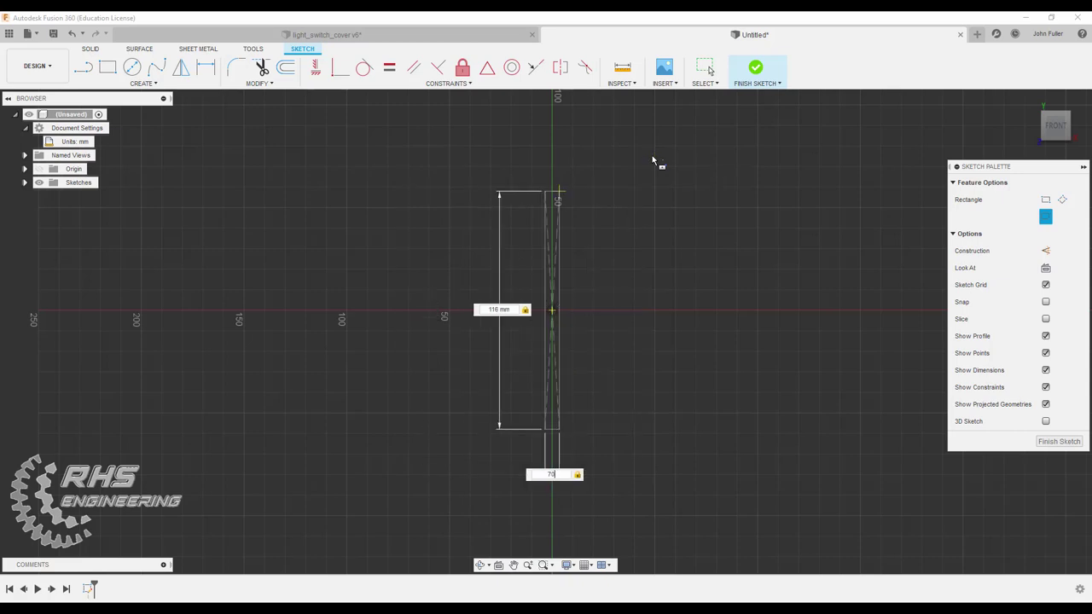
key(Return)
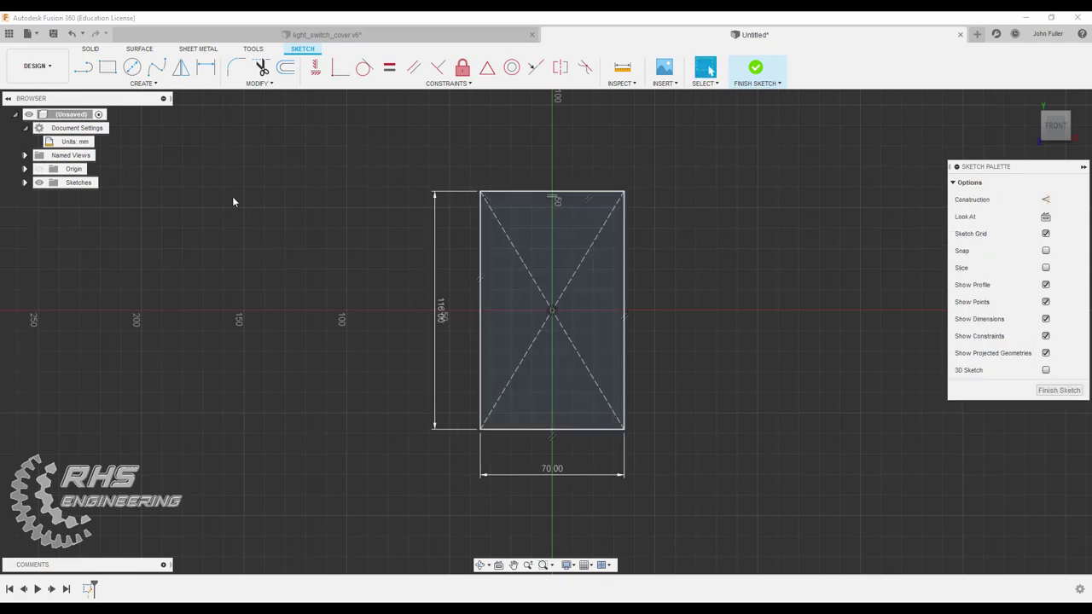
- Add a center rectangle at the origin for the switch opening, 25 mm high and 13 mm wide, and finish the sketch
click(143, 83)
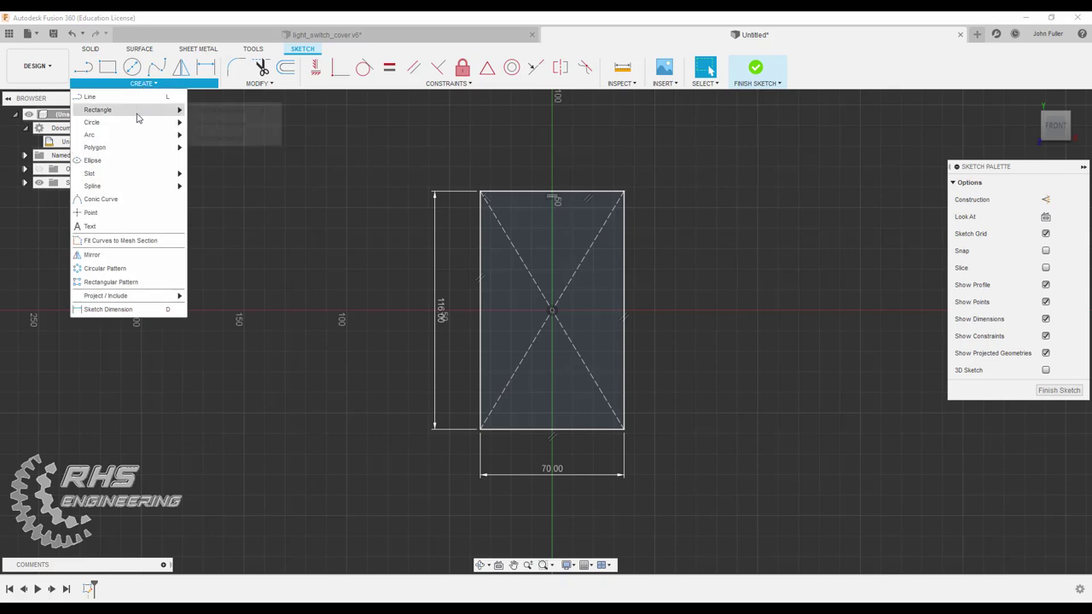
mouse_move(140, 125)
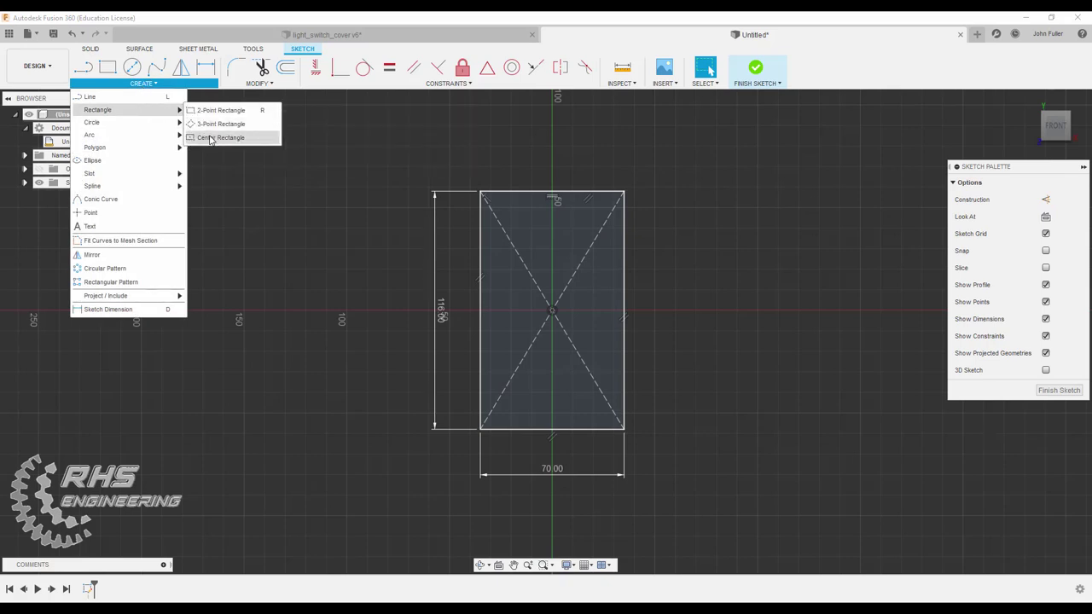
click(214, 137)
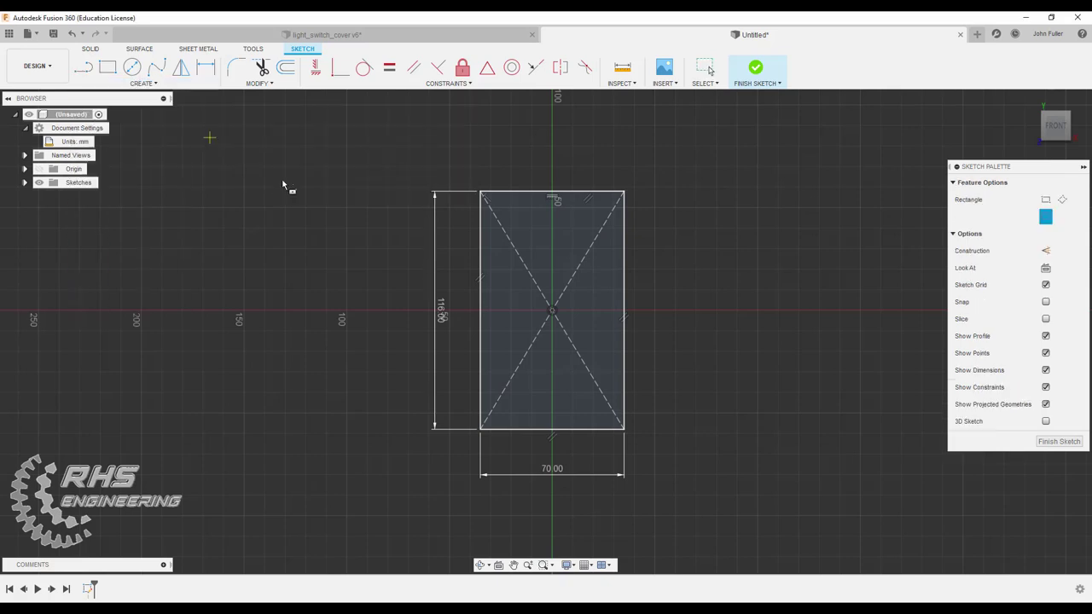
click(552, 312)
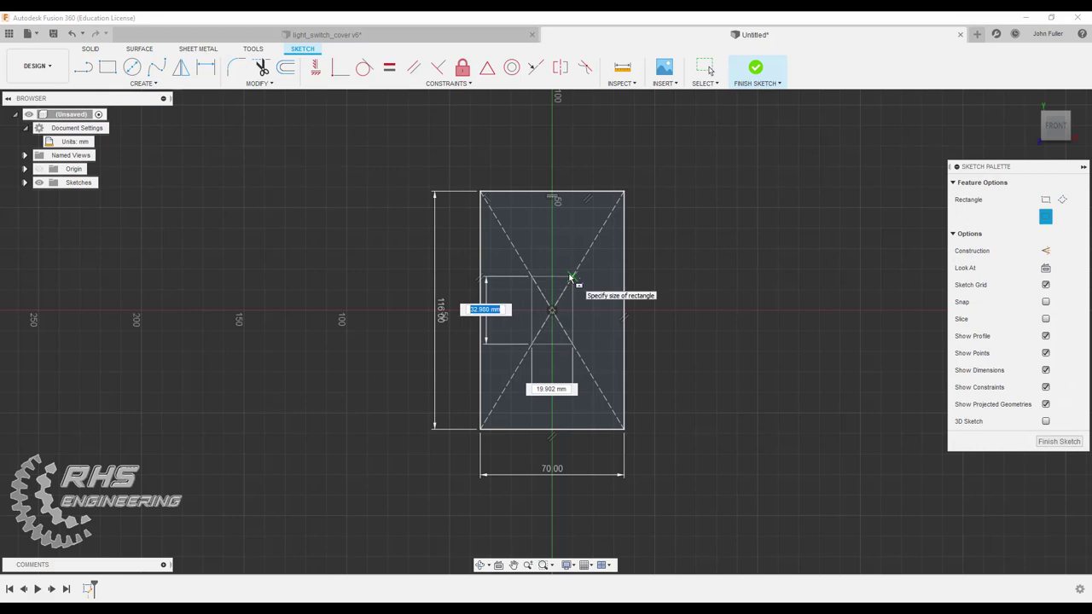
text(25)
key(Tab)
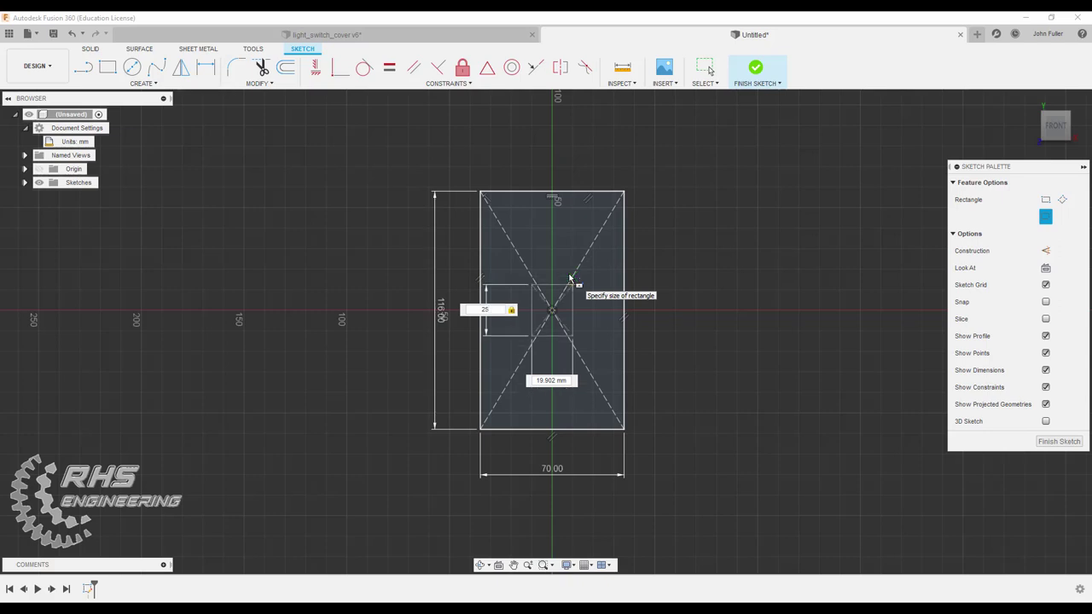
key(Tab)
text(13)
key(Tab)
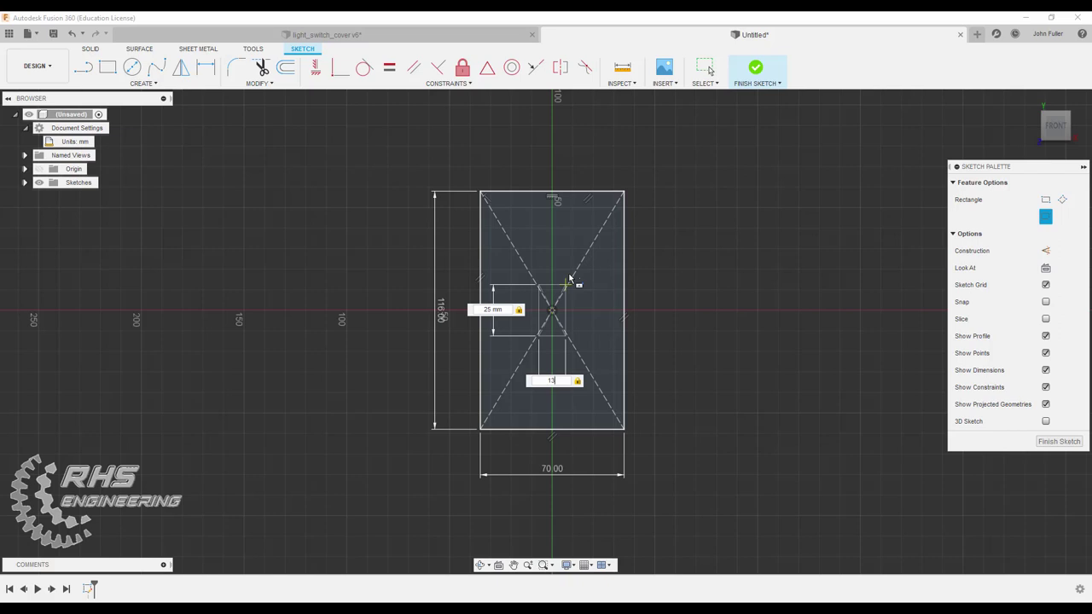
key(Return)
key(Escape)
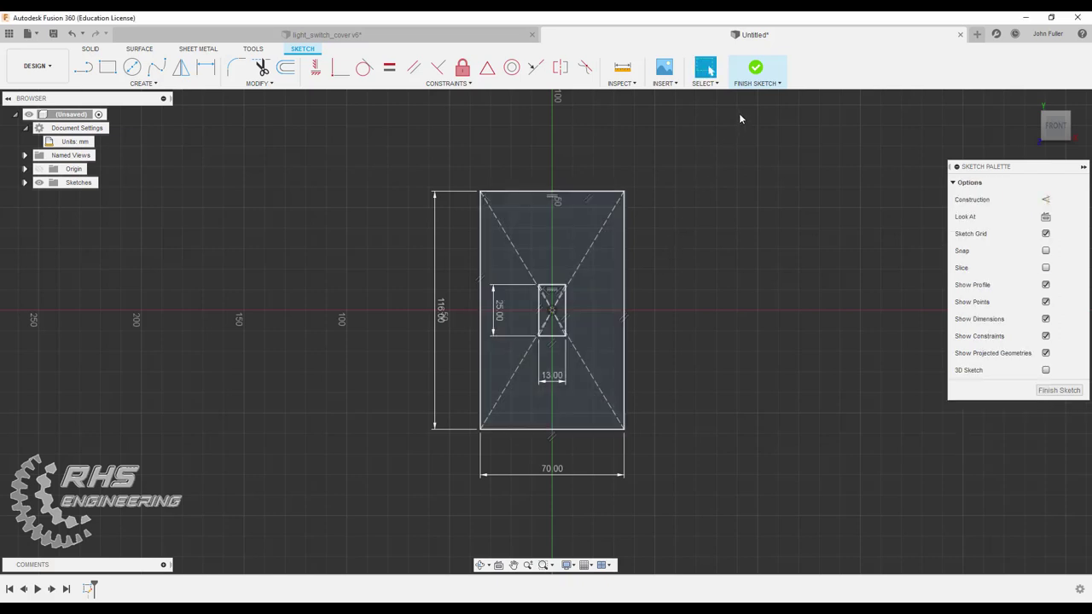
click(757, 75)
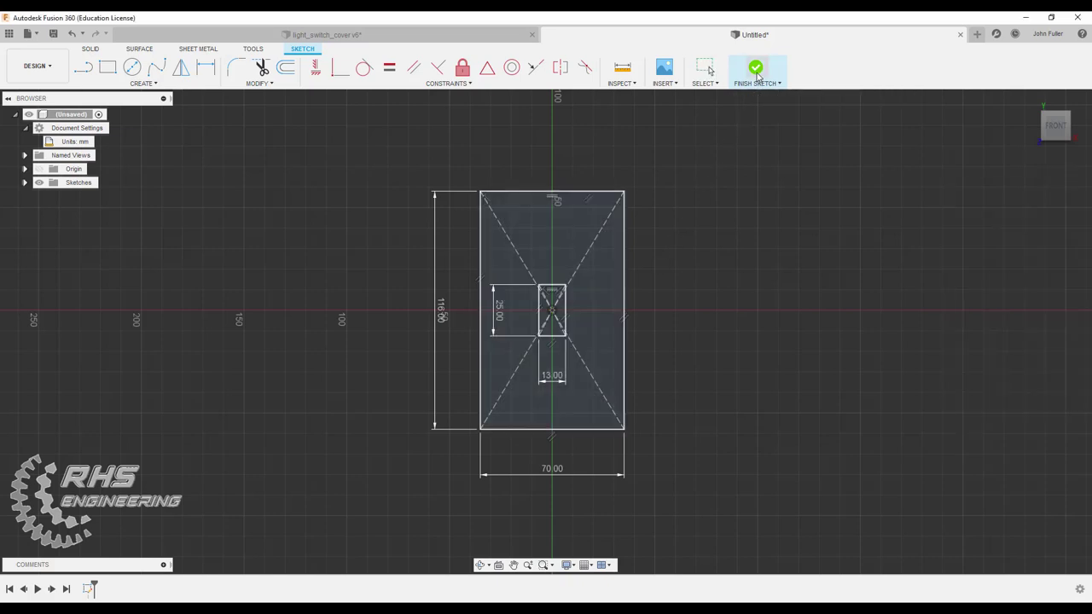
- Extrude the plate profile around the switch opening 5 mm as a new body
mouse_move(773, 274)
shift+middle_down()
mouse_move(818, 257)
mouse_move(815, 271)
shift+middle_up()
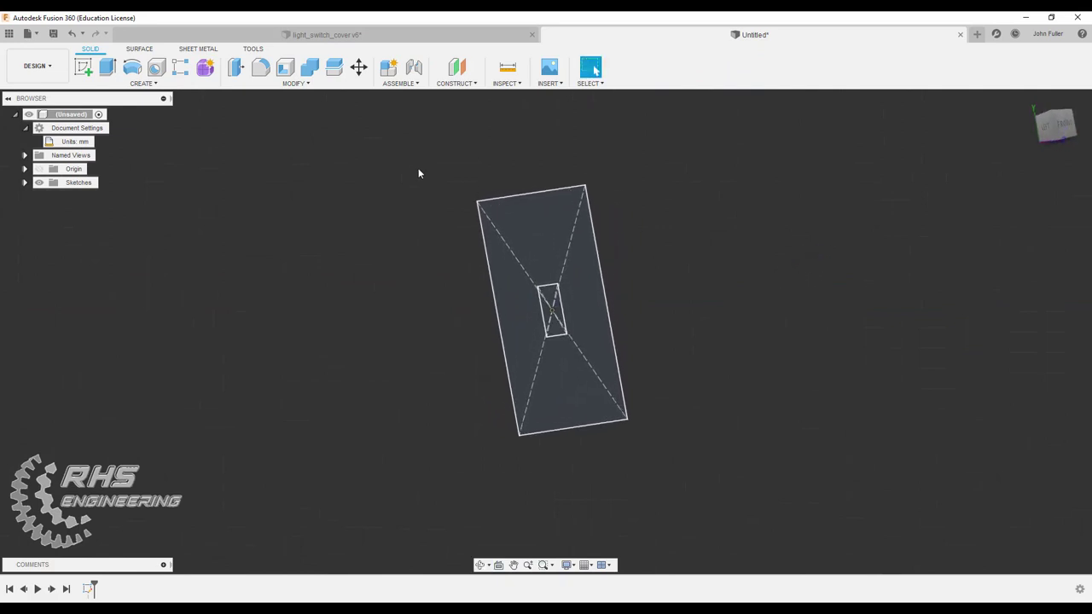
click(107, 67)
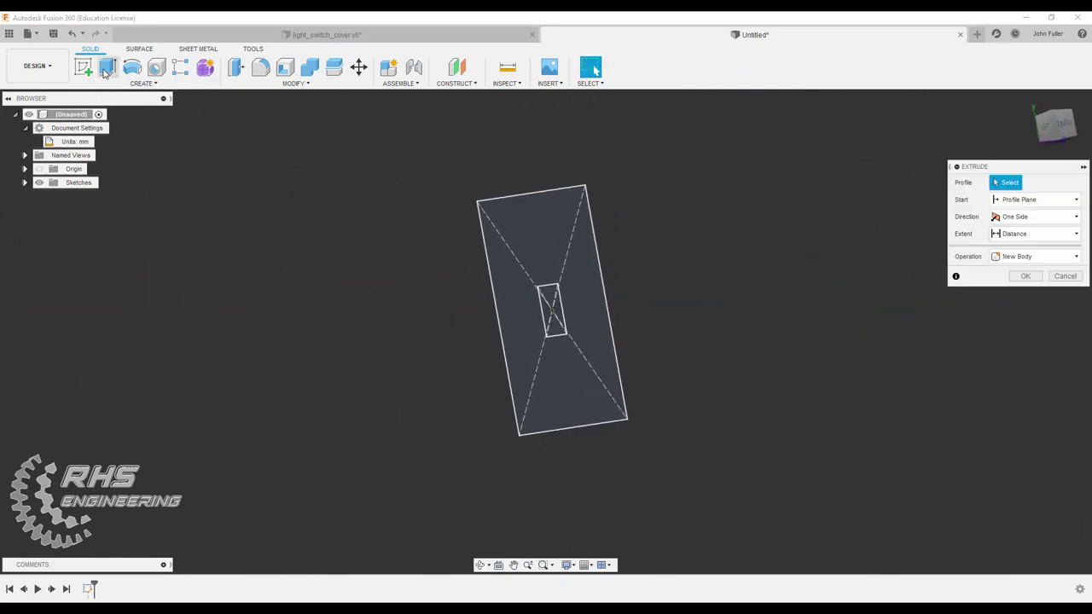
click(524, 233)
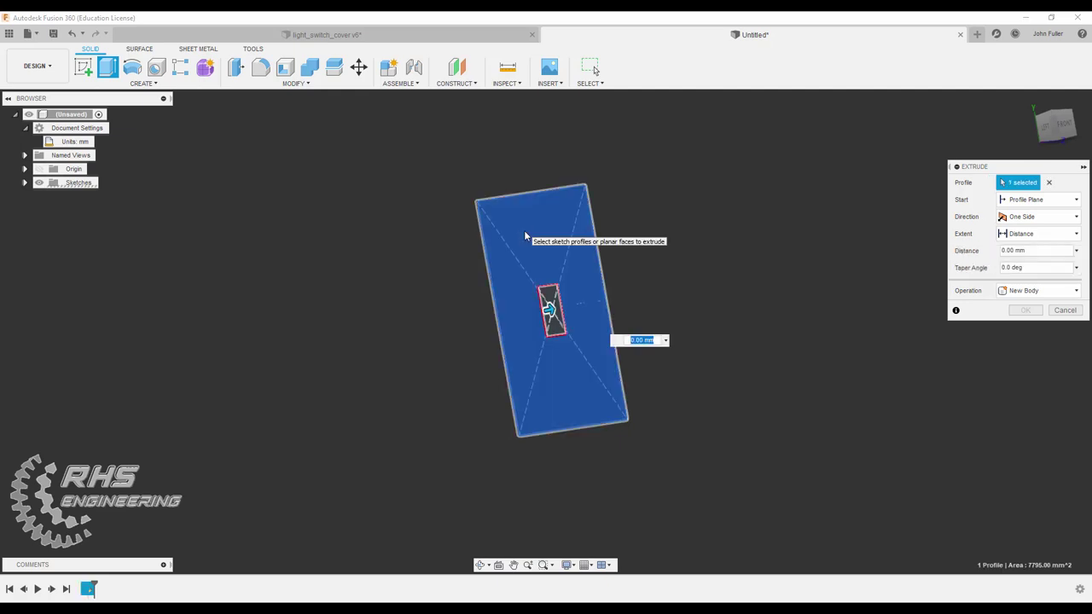
text(5)
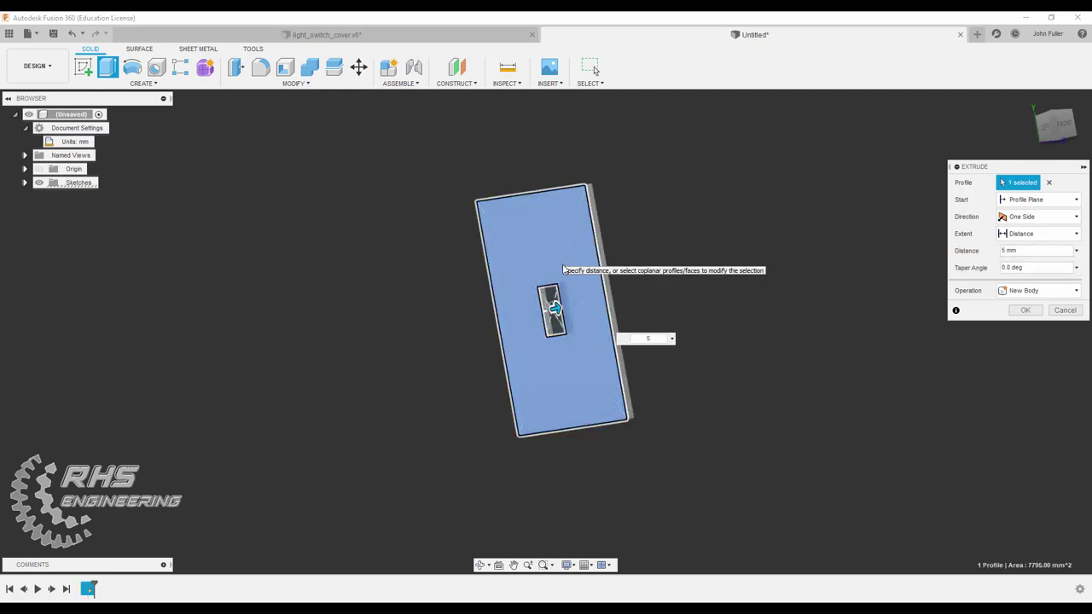
click(1023, 310)
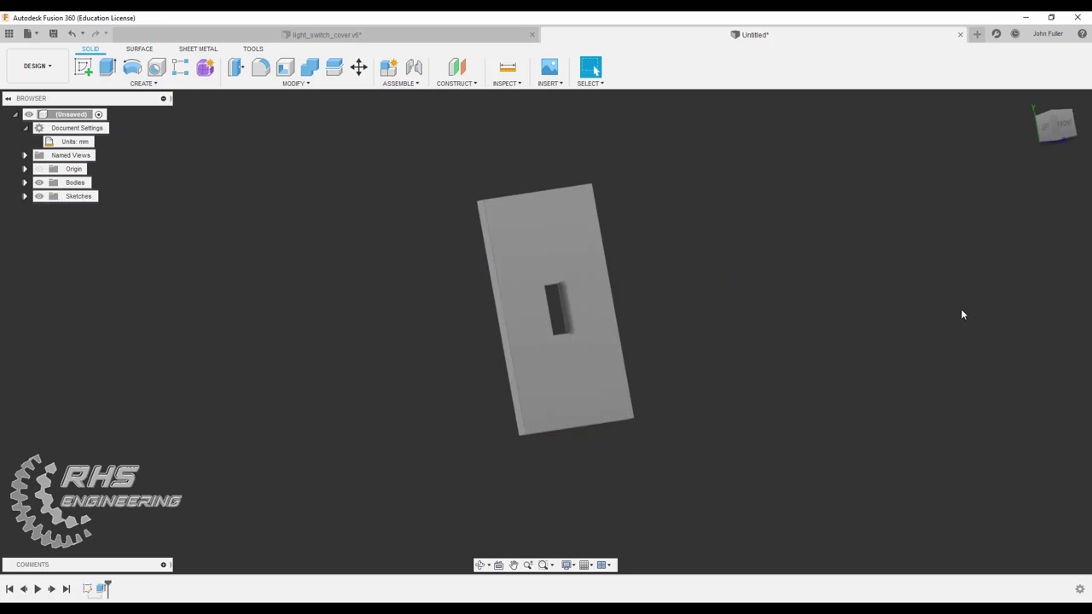
- Fillet the four outer edges of the plate's front face with a 4 mm radius
click(261, 66)
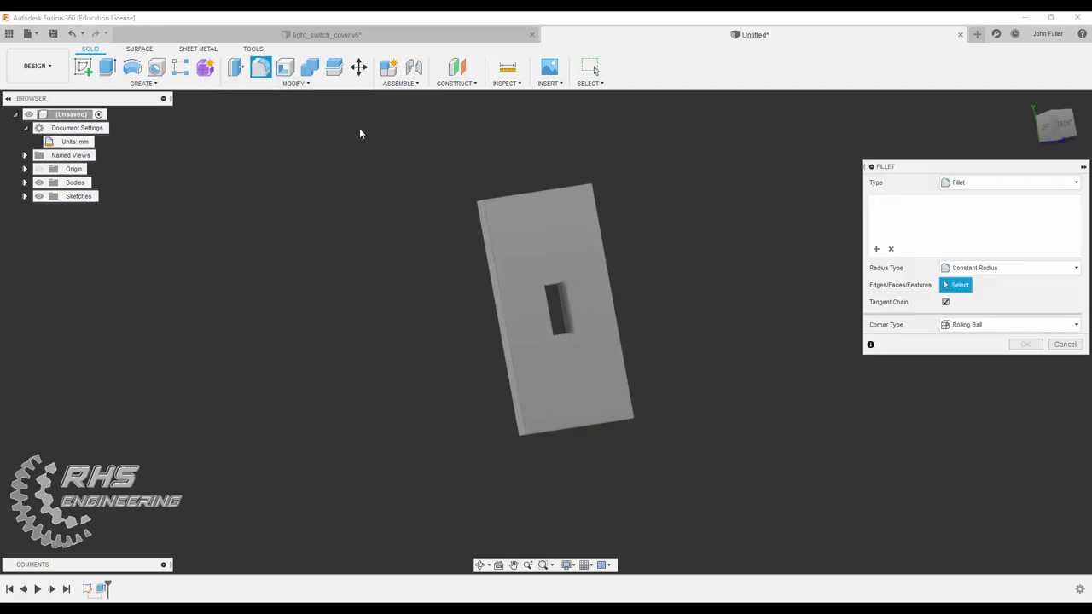
click(501, 204)
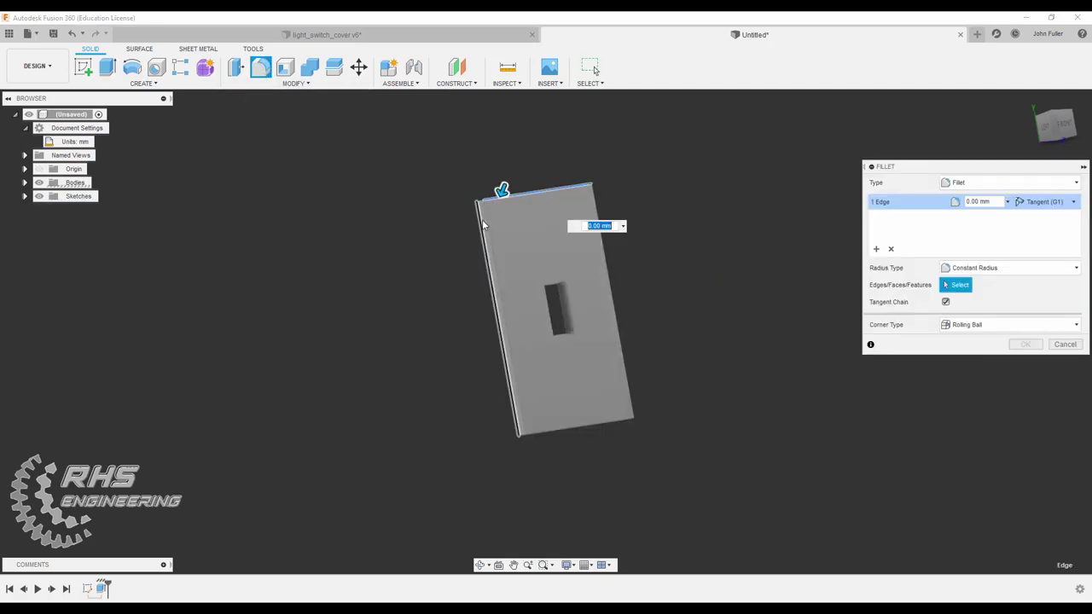
click(585, 432)
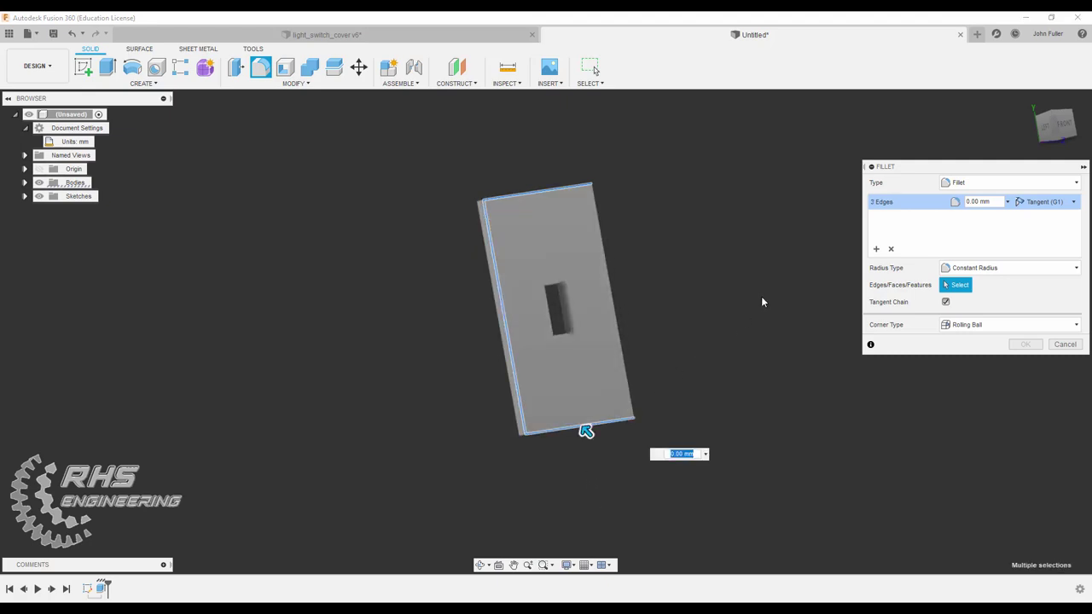
middle_drag(753, 290, 572, 312)
click(569, 311)
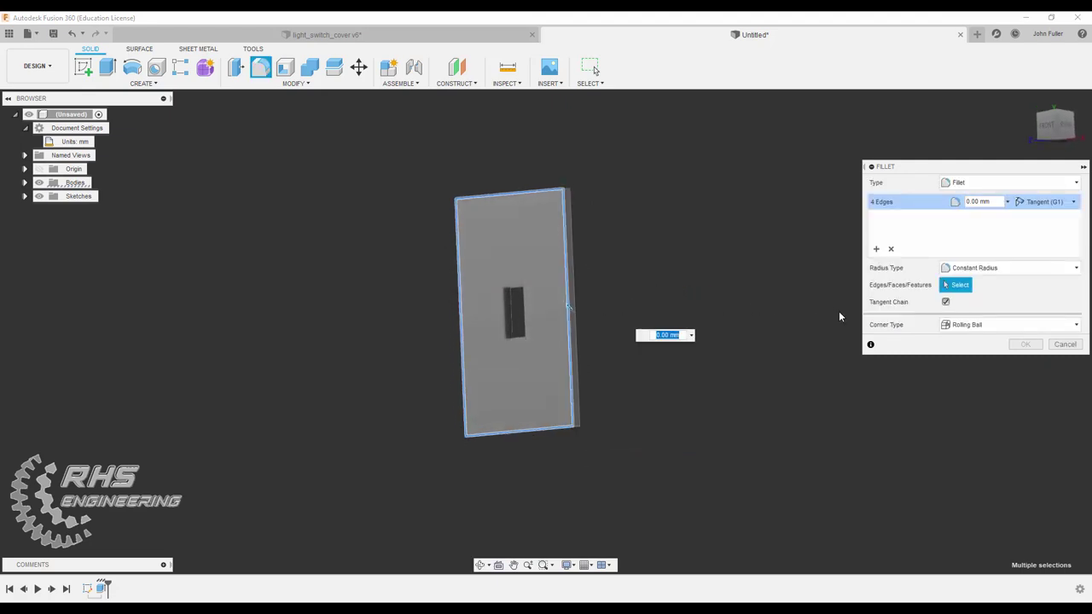
key(Return)
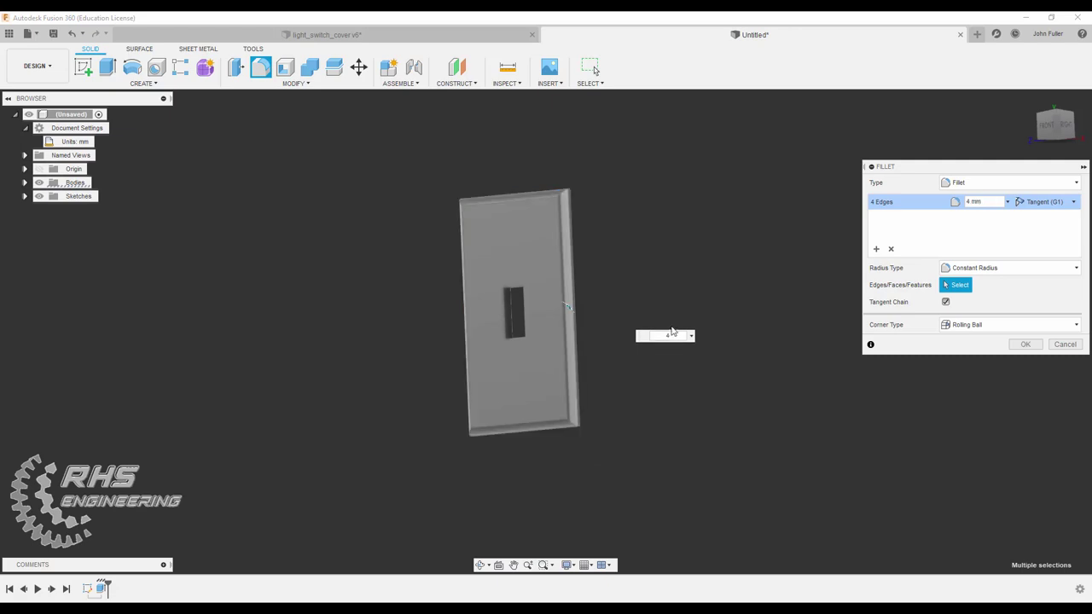
click(1019, 346)
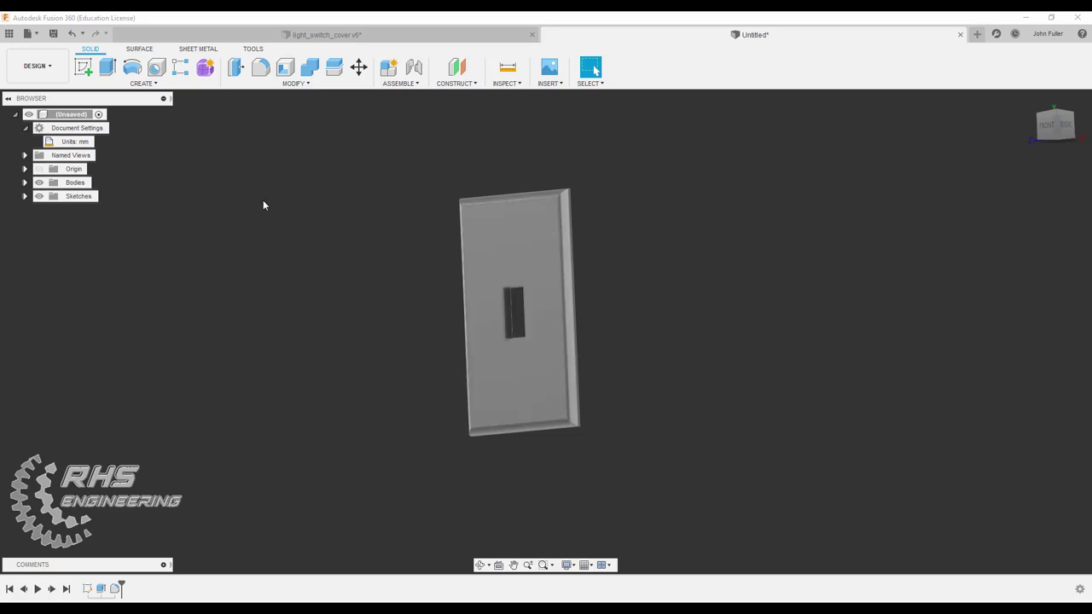
- Start a sketch on the plate's front face and place two points on the vertical centerline, one above and one below the switch opening
click(82, 66)
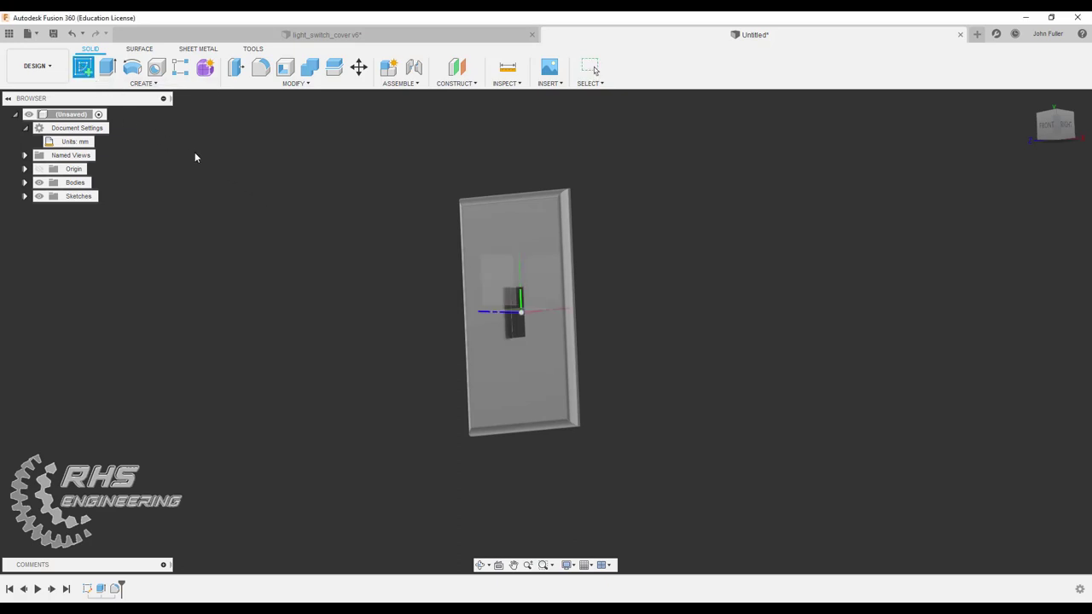
click(500, 236)
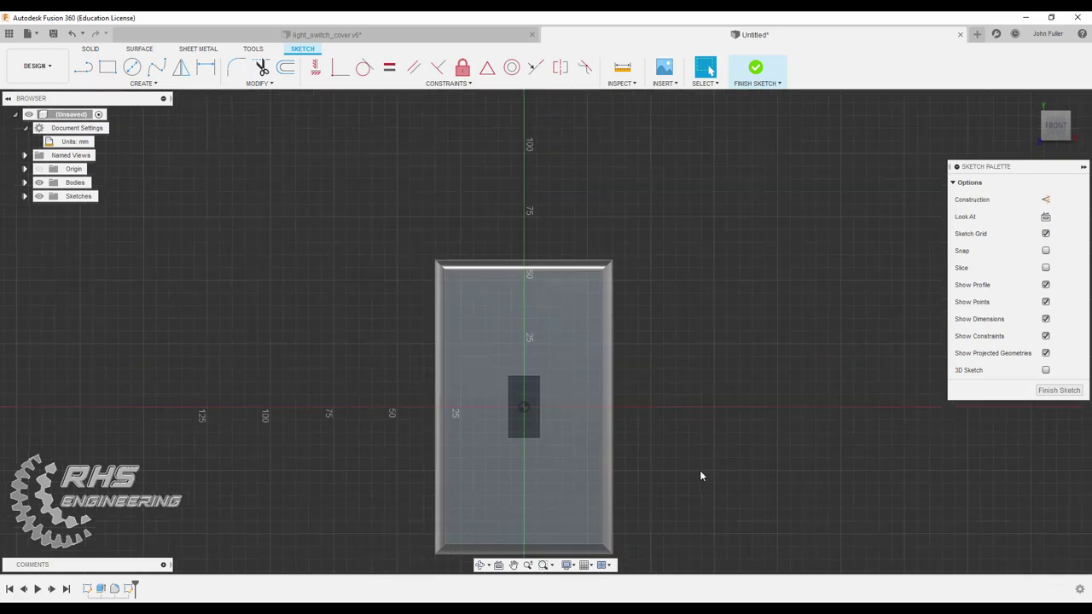
click(143, 83)
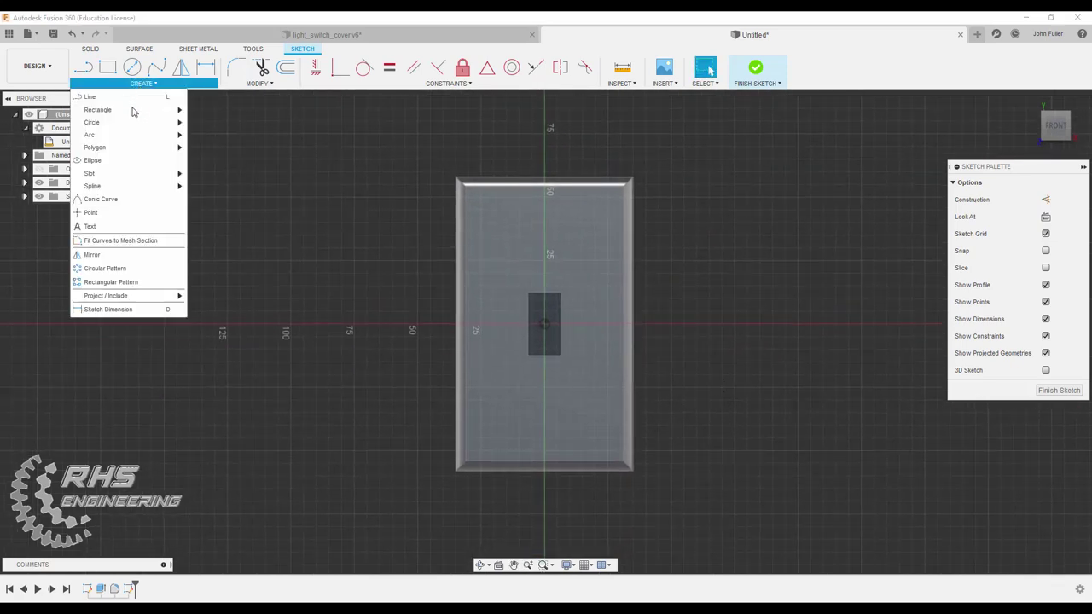
click(87, 213)
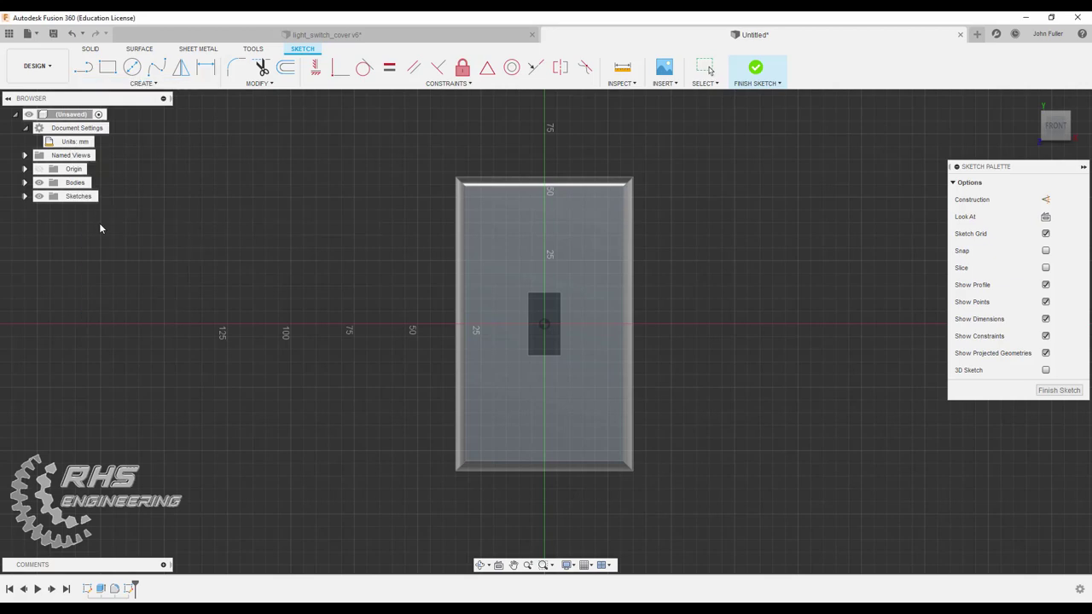
click(544, 223)
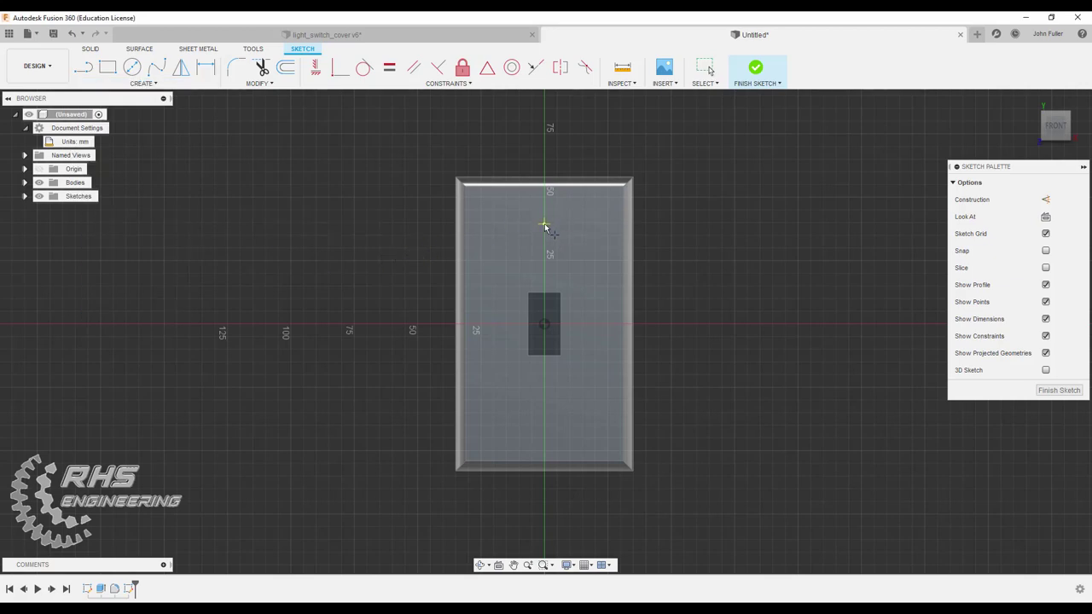
click(544, 409)
- Dimension the upper point 31 mm from the plate's top edge and 35 mm from its right edge
click(205, 73)
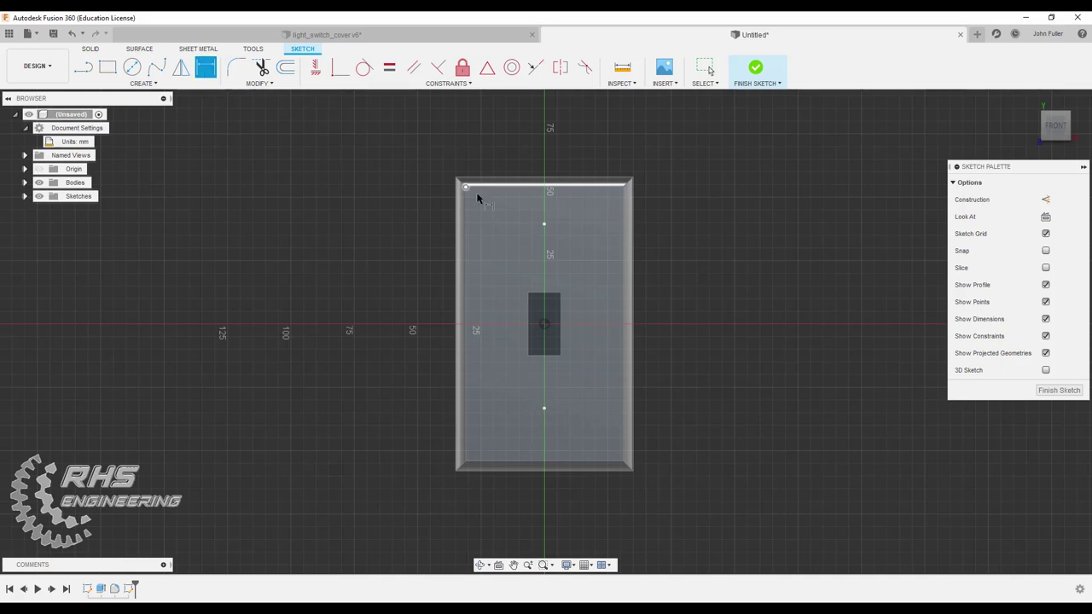
click(565, 180)
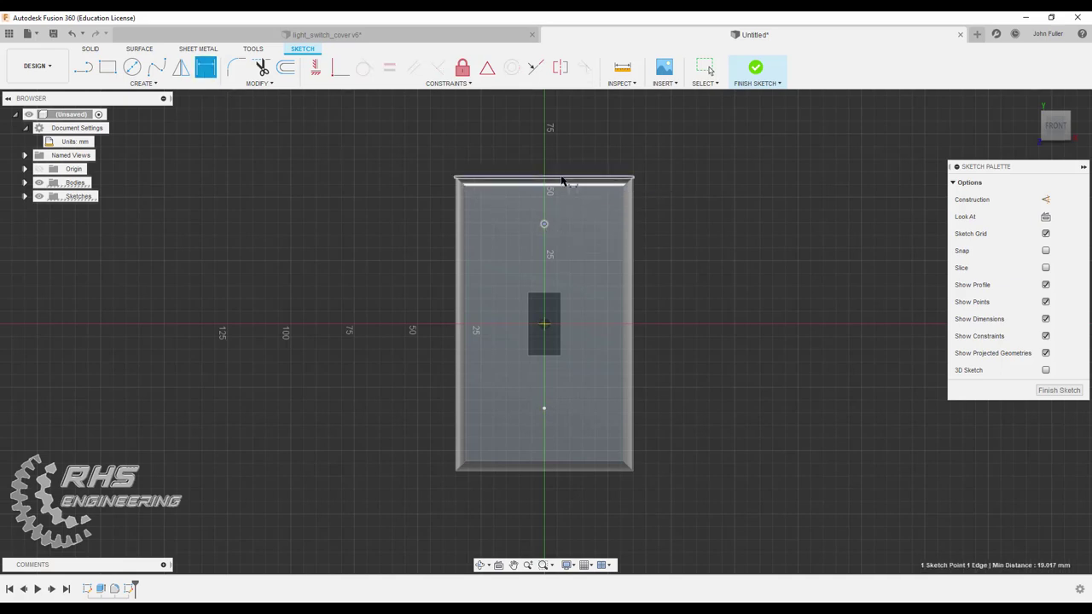
click(673, 203)
text(31)
key(Return)
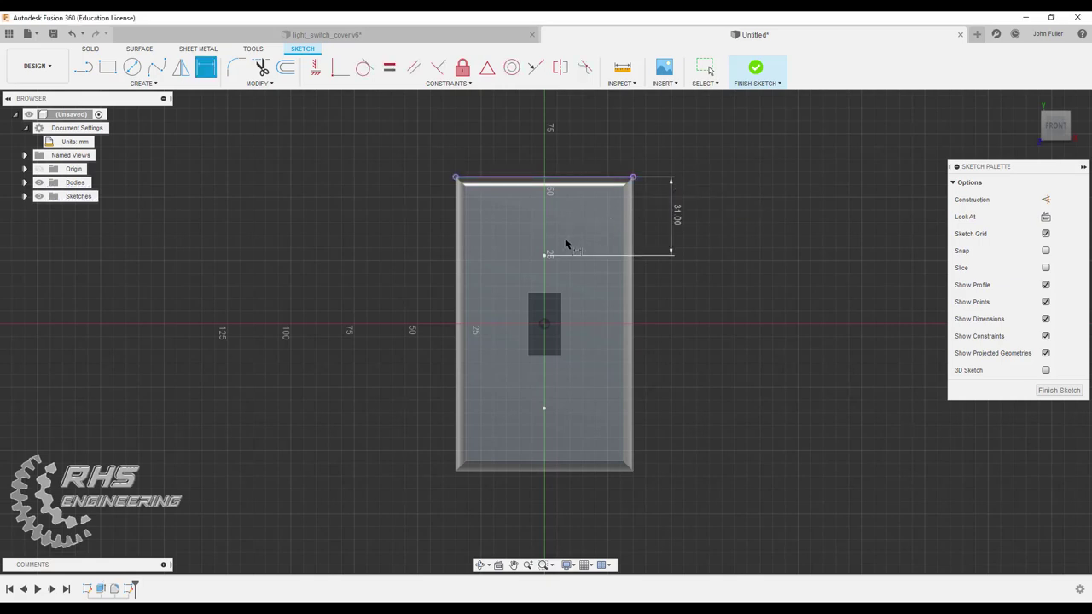
click(631, 212)
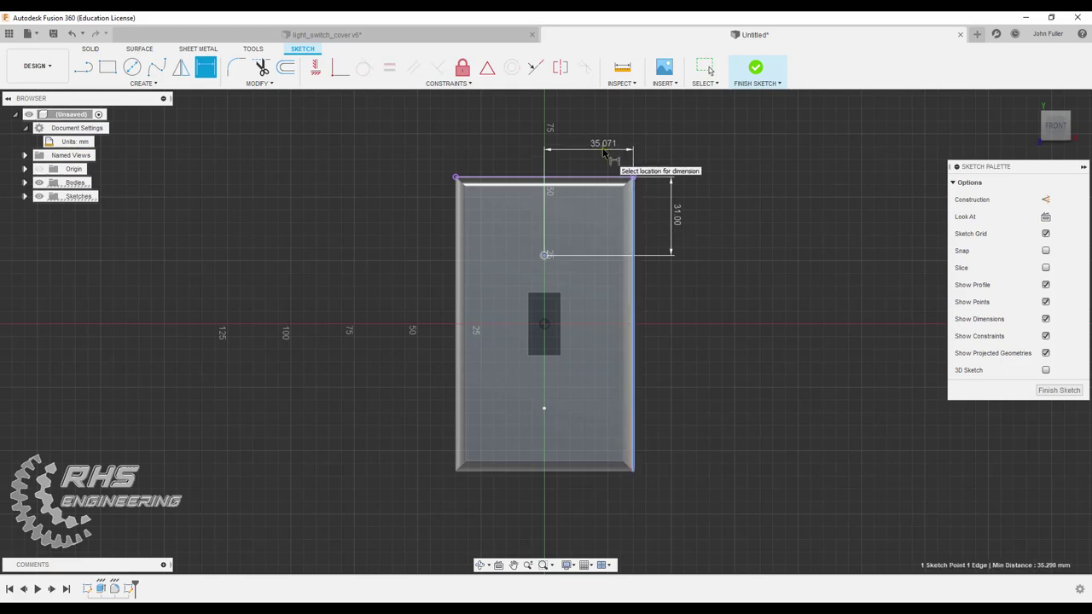
click(603, 152)
text(3)
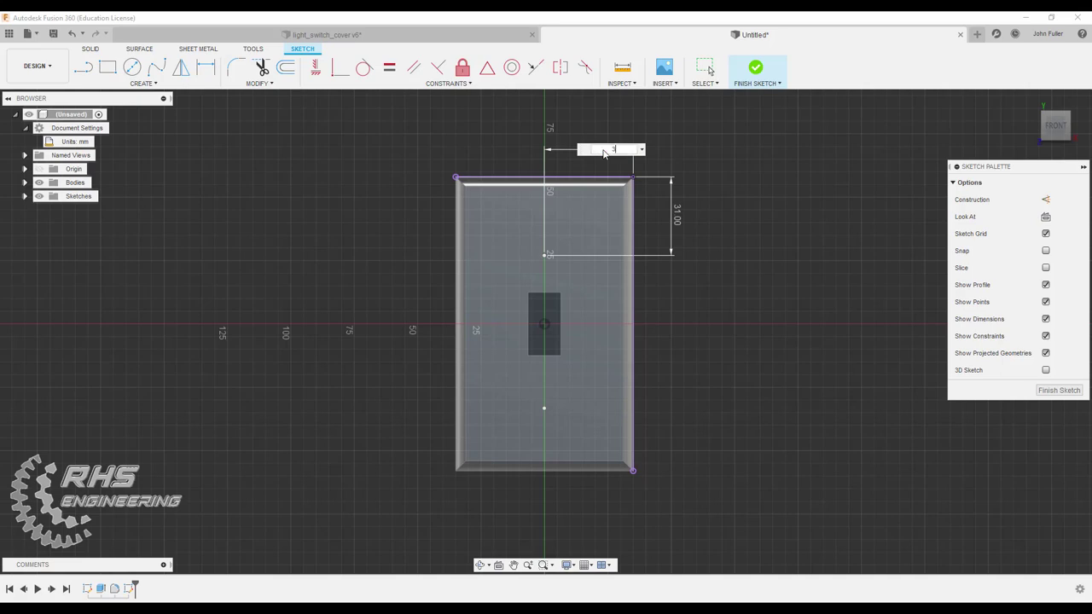
text(5)
key(Return)
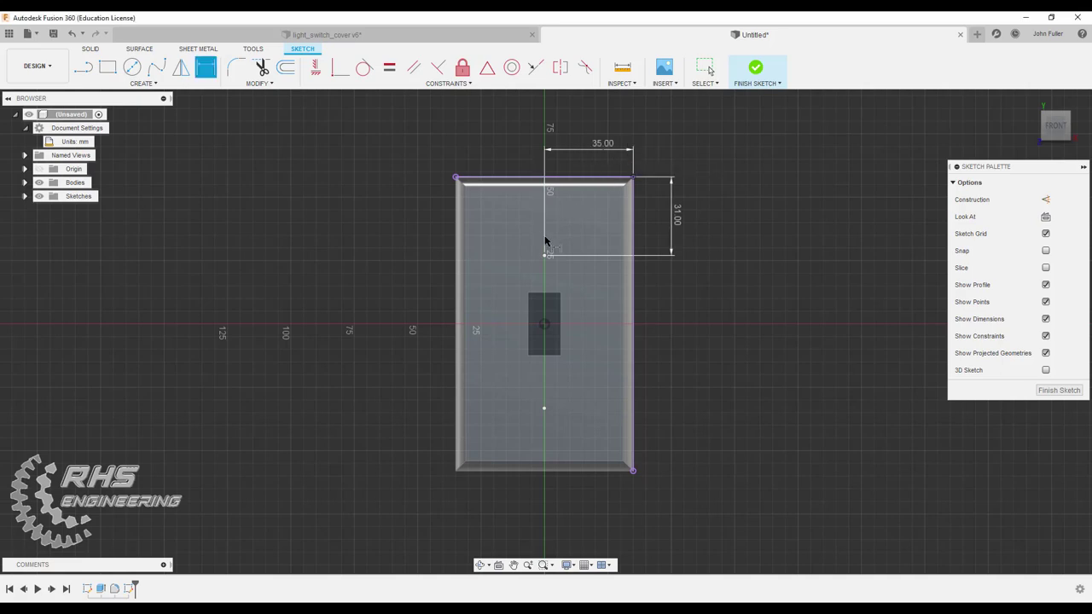
- Dimension the lower point 31 mm from the plate's bottom edge and 35 mm from its right edge, and finish the sketch
click(545, 408)
click(574, 471)
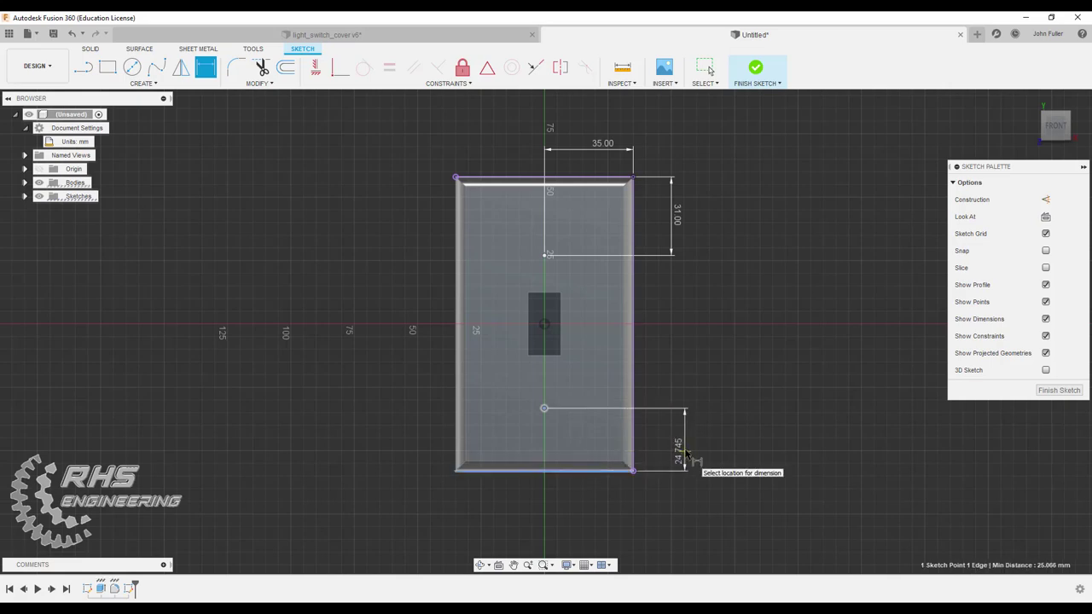
click(693, 451)
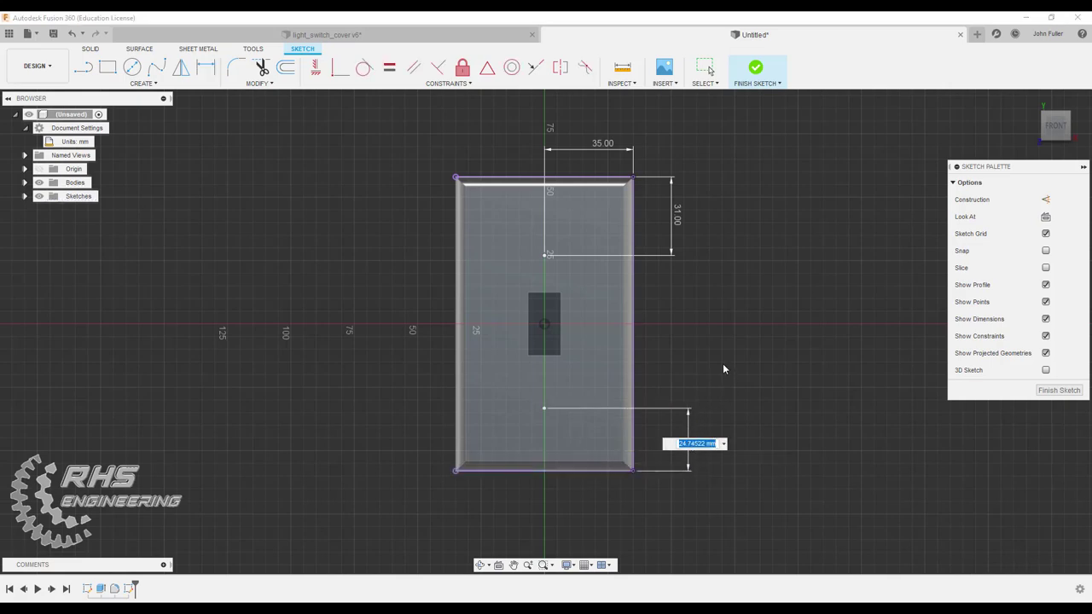
text(31)
key(Return)
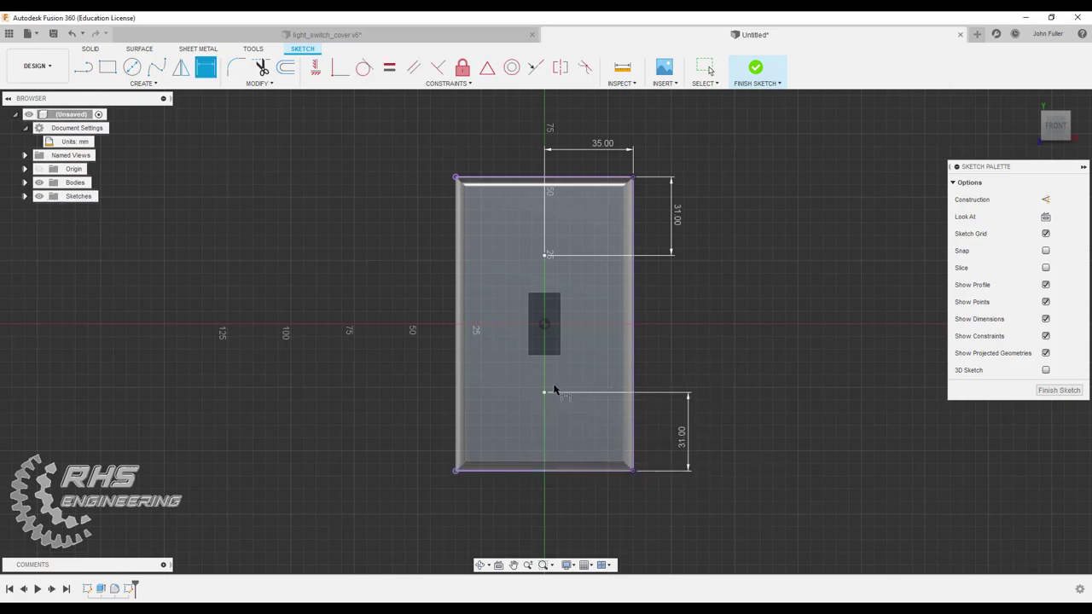
click(633, 392)
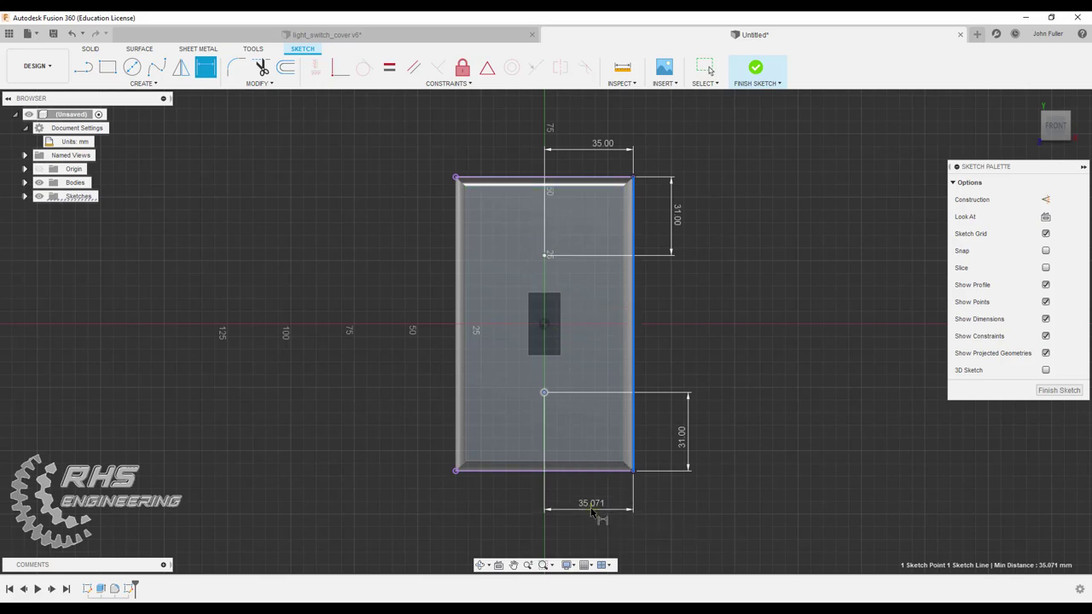
click(592, 512)
text(35)
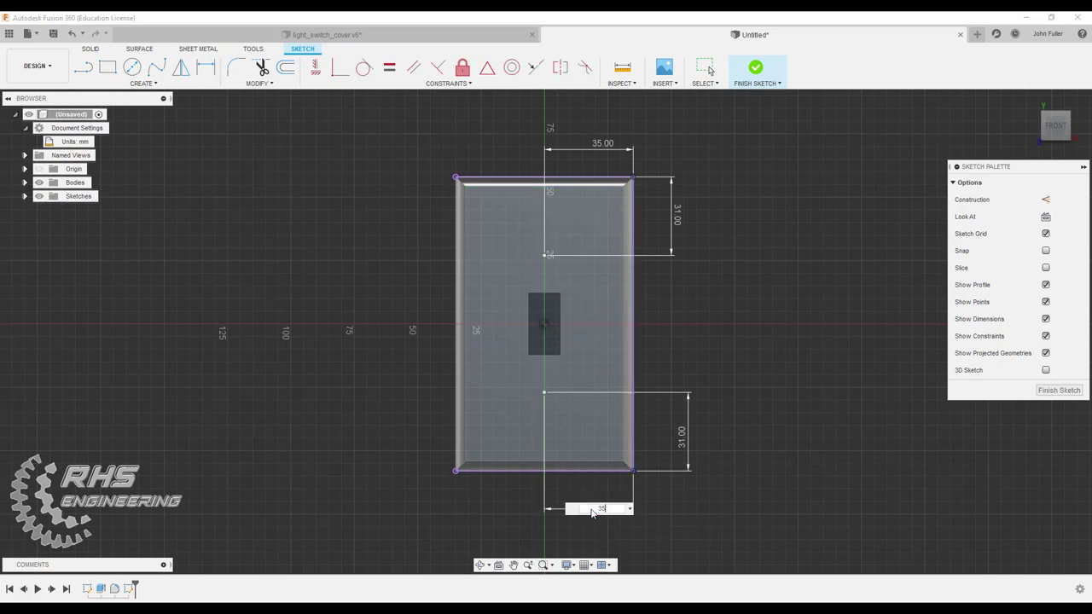
key(Return)
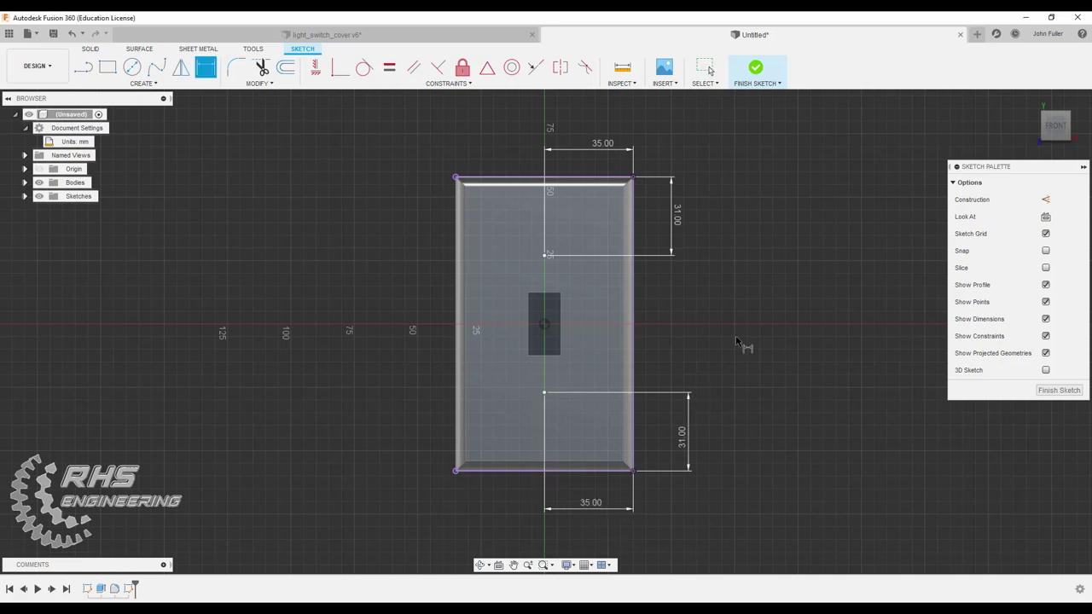
click(755, 68)
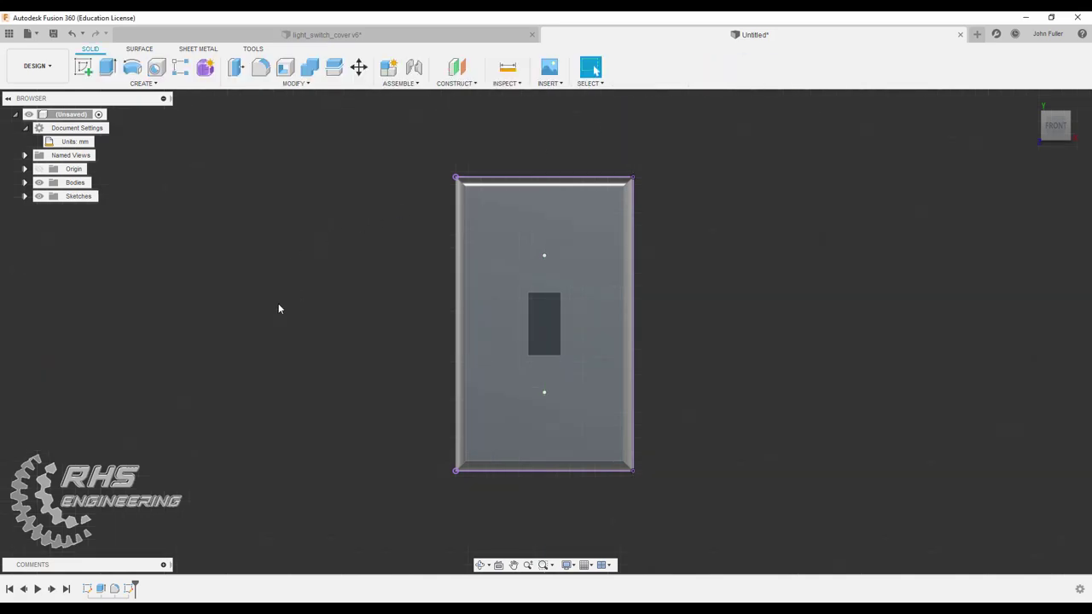
- Start a Hole feature at both sketch points with extents set to All and the countersink hole type
shift+middle_drag(277, 309, 540, 298)
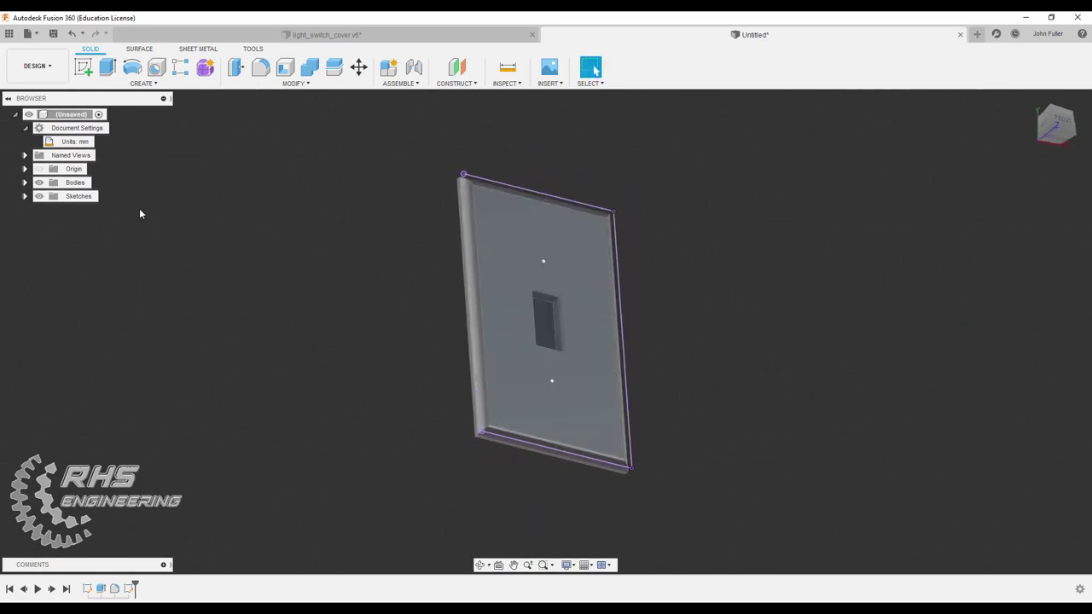
click(156, 70)
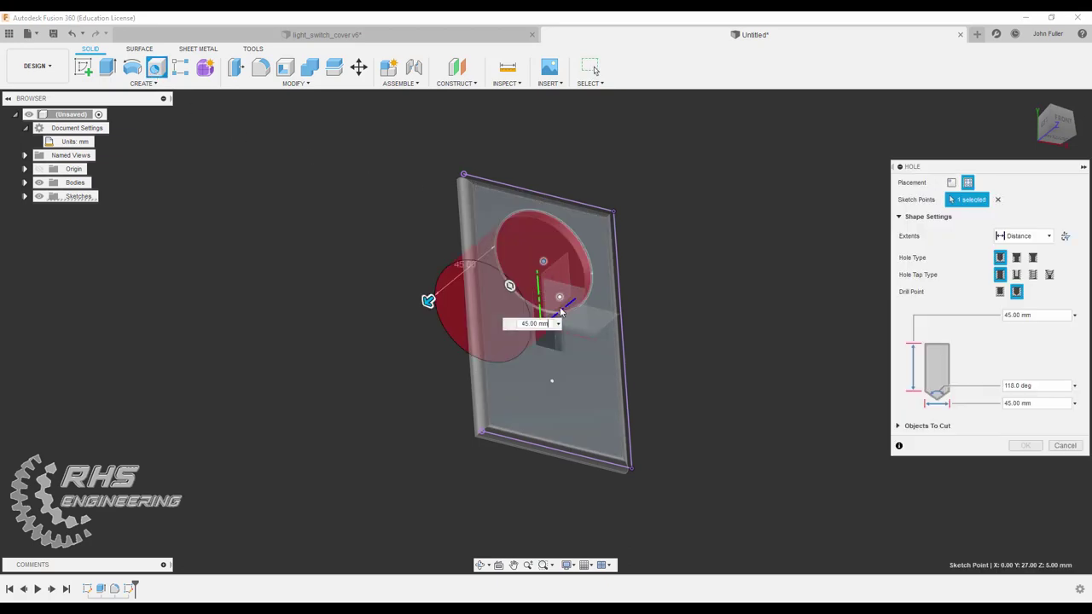
click(555, 379)
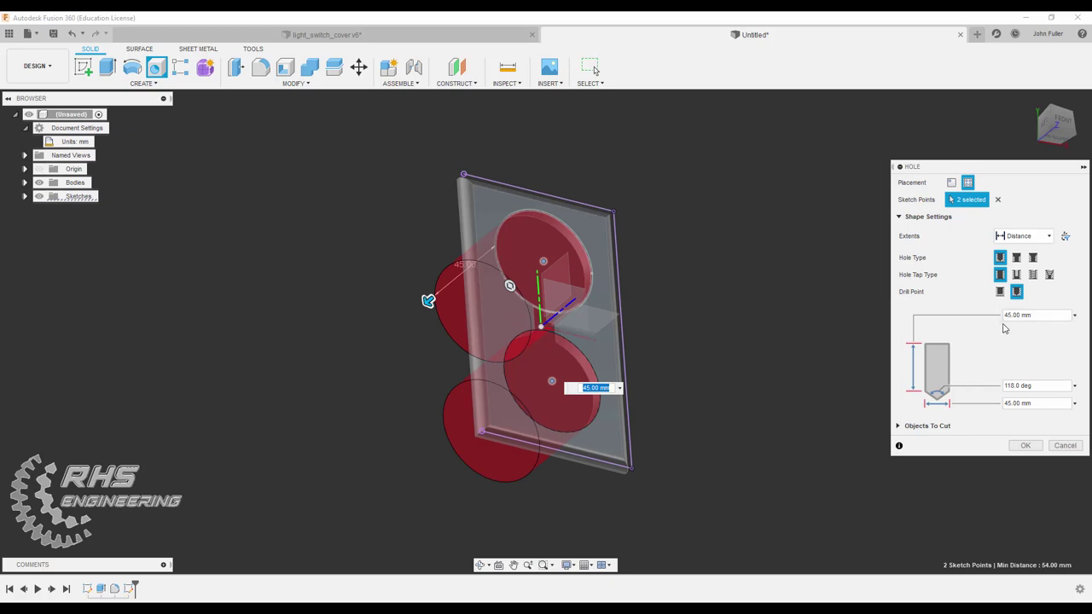
click(1017, 237)
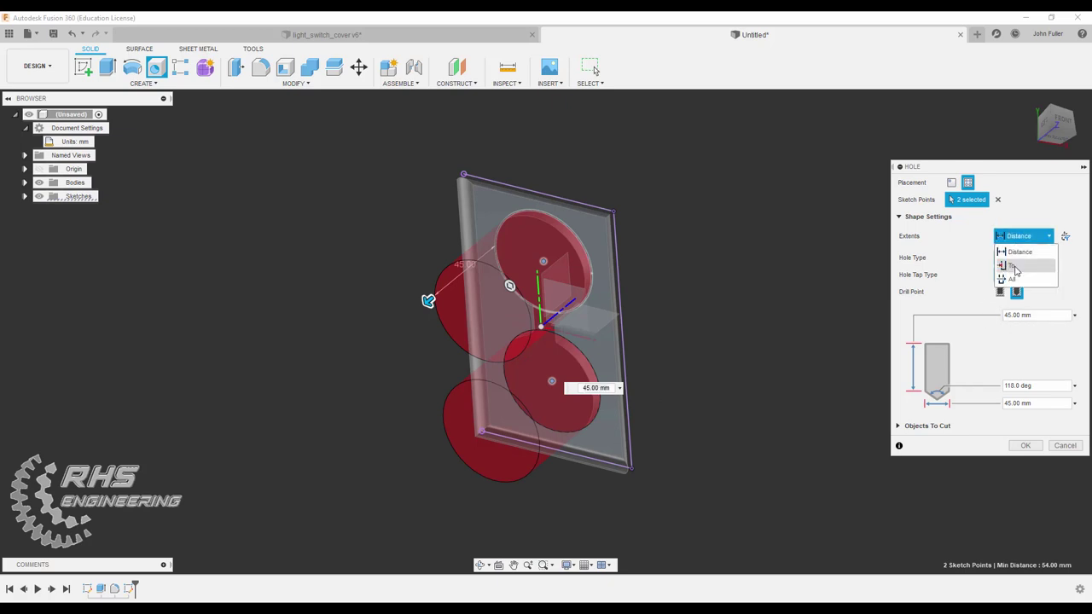
click(1014, 281)
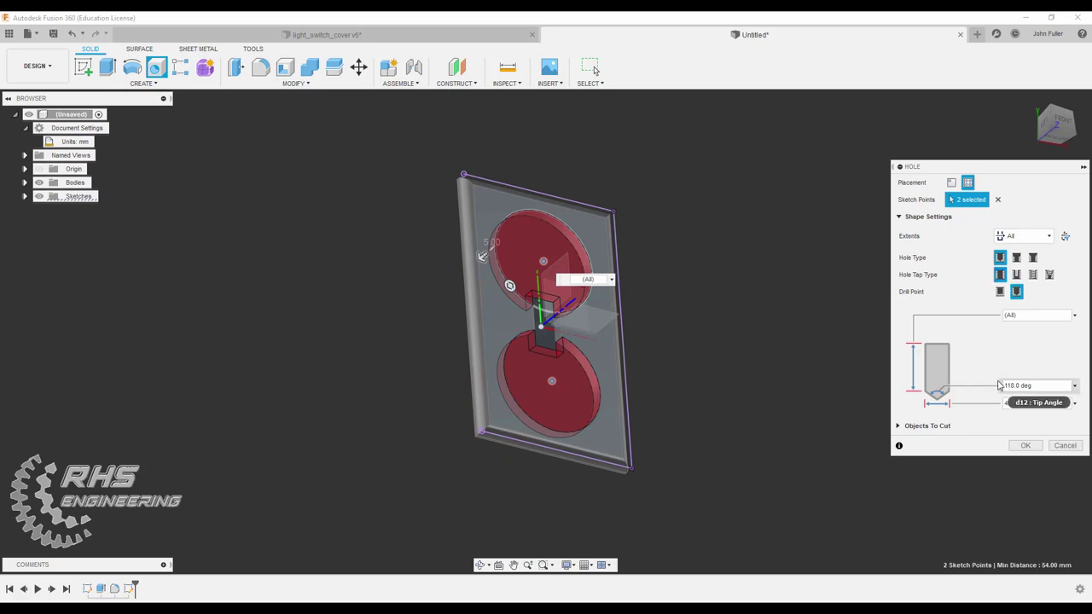
click(1023, 315)
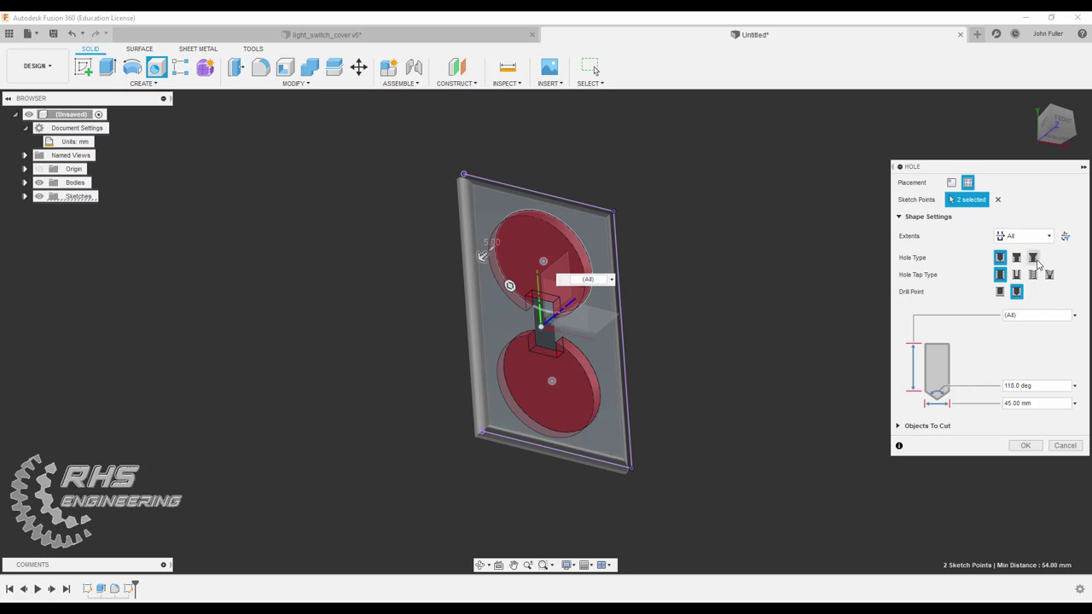
click(1033, 258)
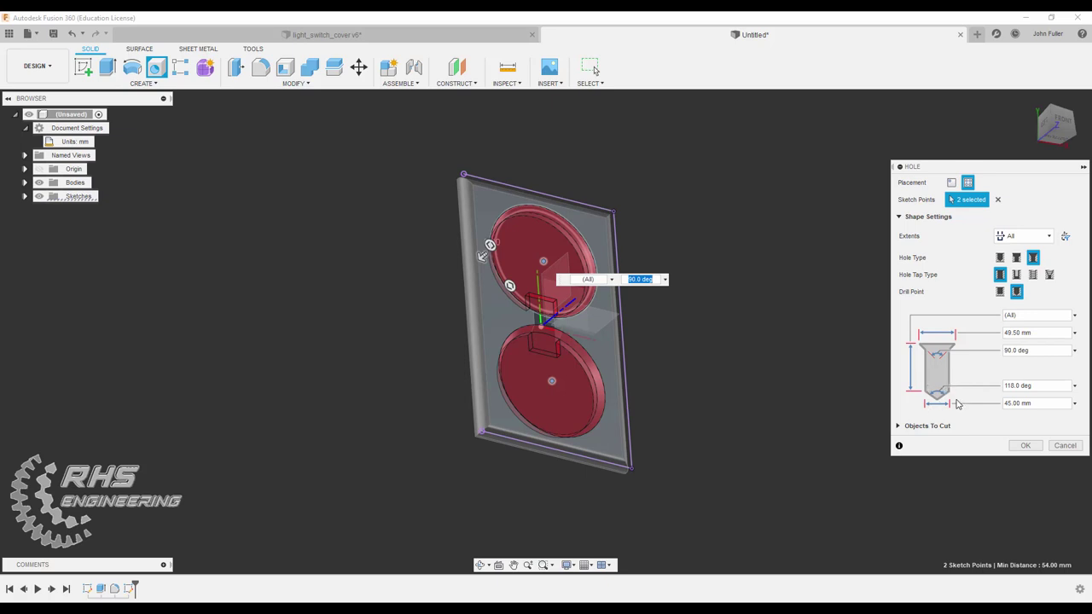
- Set the hole diameter to 5 mm and the countersink diameter to 7 mm, and create both screw holes
click(998, 403)
text(5)
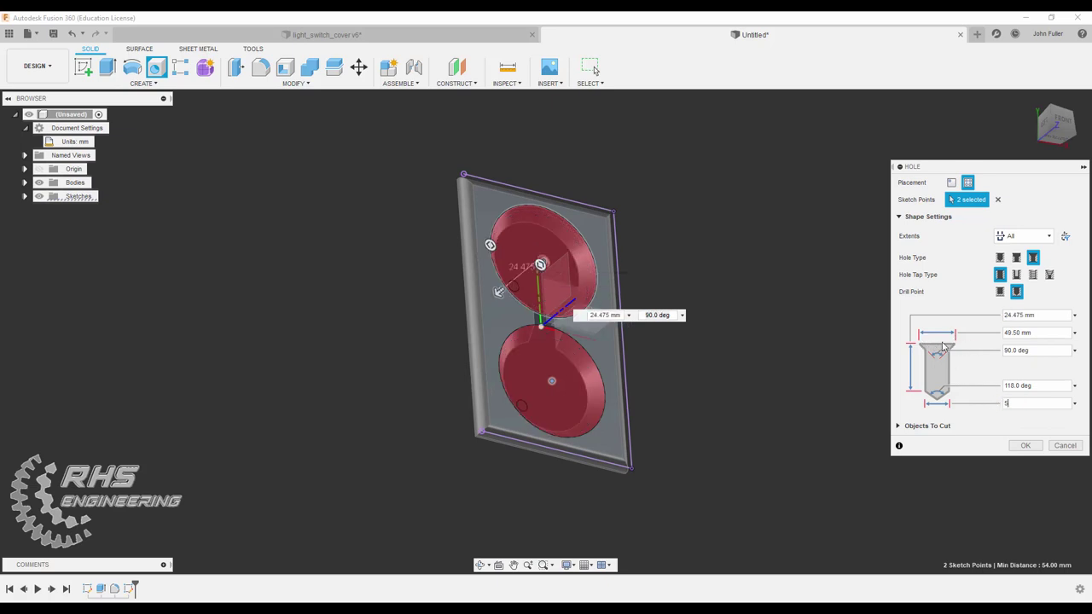
click(1004, 333)
drag(1005, 333, 983, 331)
text(7)
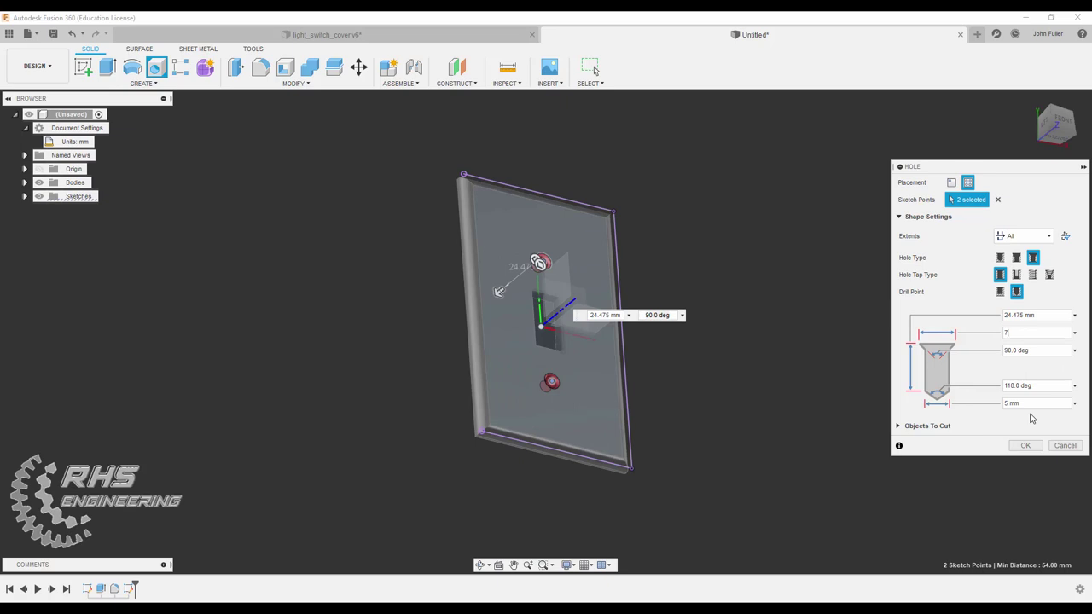
click(1075, 315)
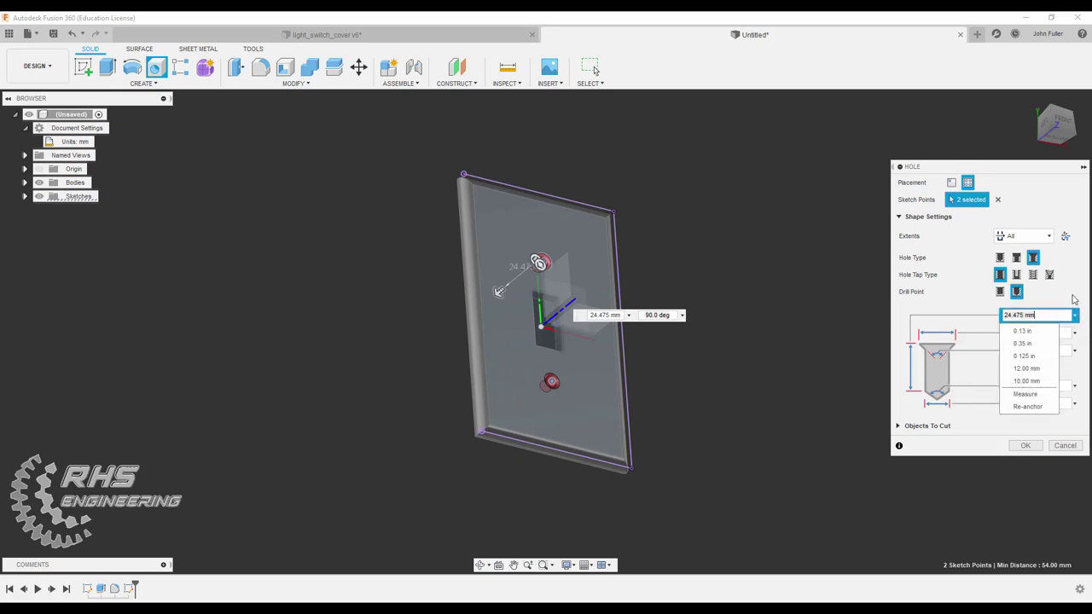
click(1075, 309)
click(1025, 446)
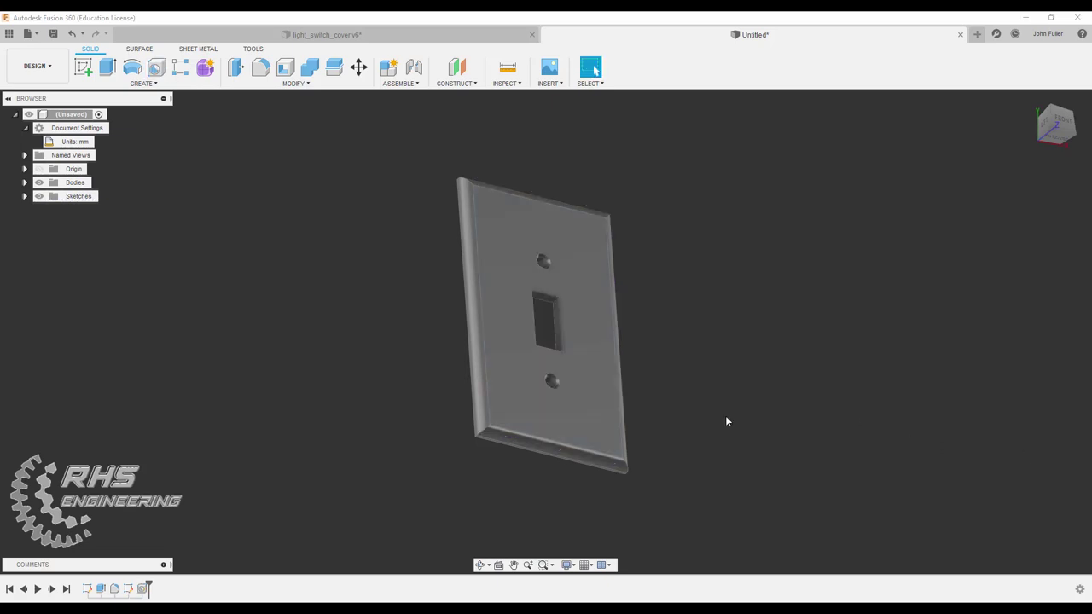
- Shell the plate from its back face with an inside thickness of 1.5 mm
shift+middle_drag(657, 420, 661, 262)
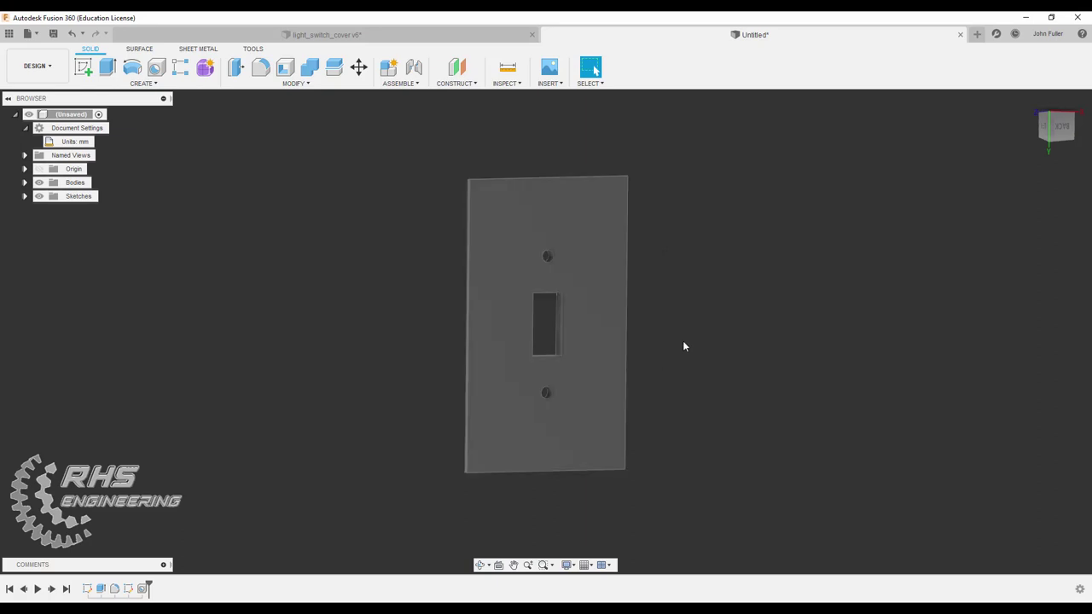
shift+middle_drag(715, 300, 744, 304)
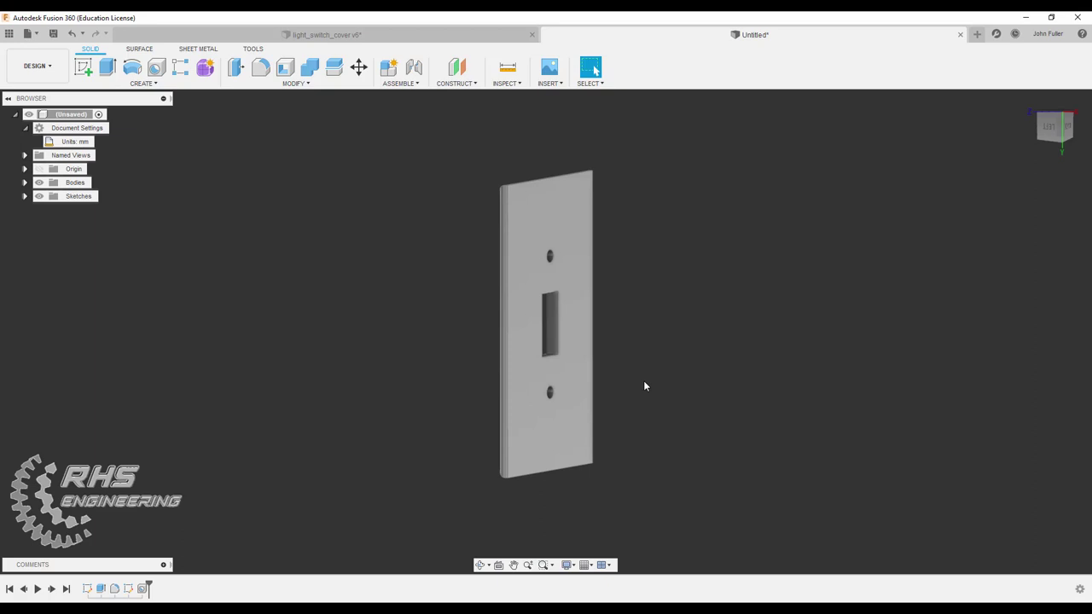
mouse_move(493, 244)
shift+middle_down()
mouse_move(527, 201)
mouse_move(511, 222)
shift+middle_up()
click(284, 67)
click(542, 211)
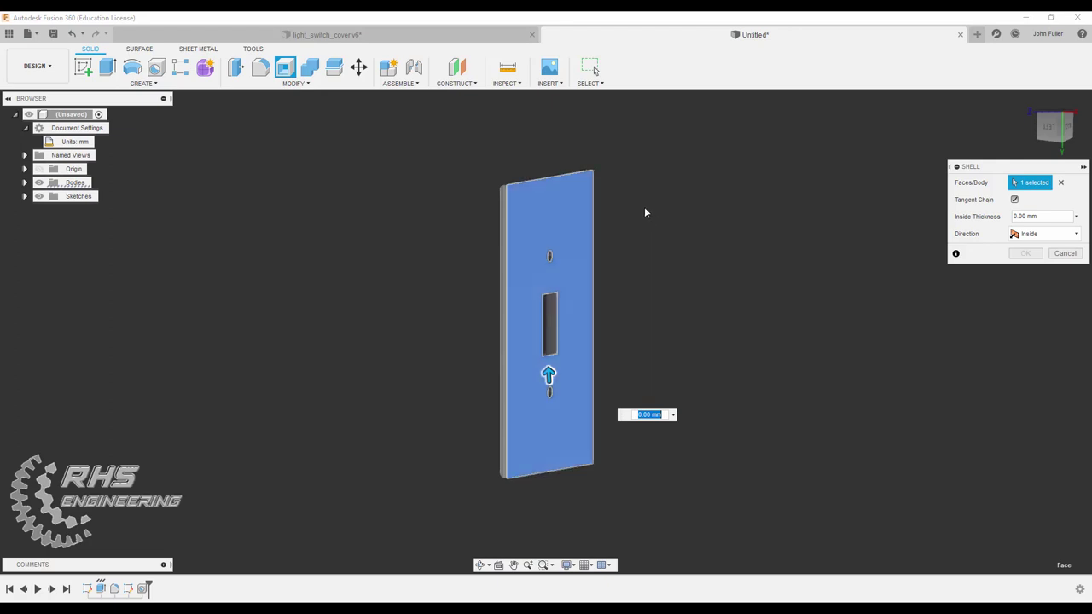
text(1.5)
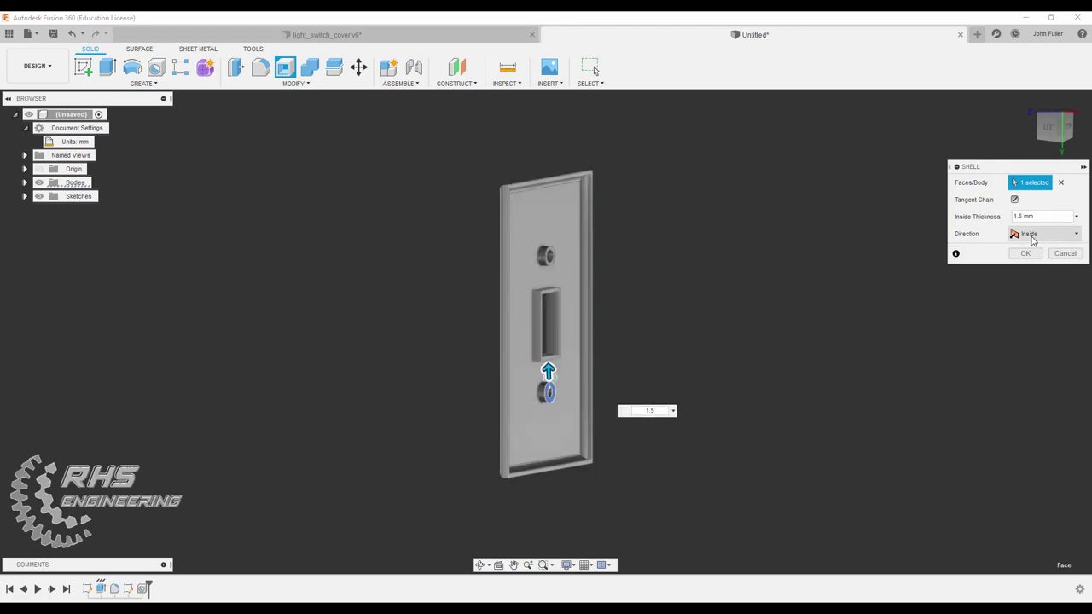
click(1031, 255)
- Finish the shell command and save the design as light_switch_wall_plate in the light switch folder
shift+middle_drag(847, 294, 973, 226)
click(591, 68)
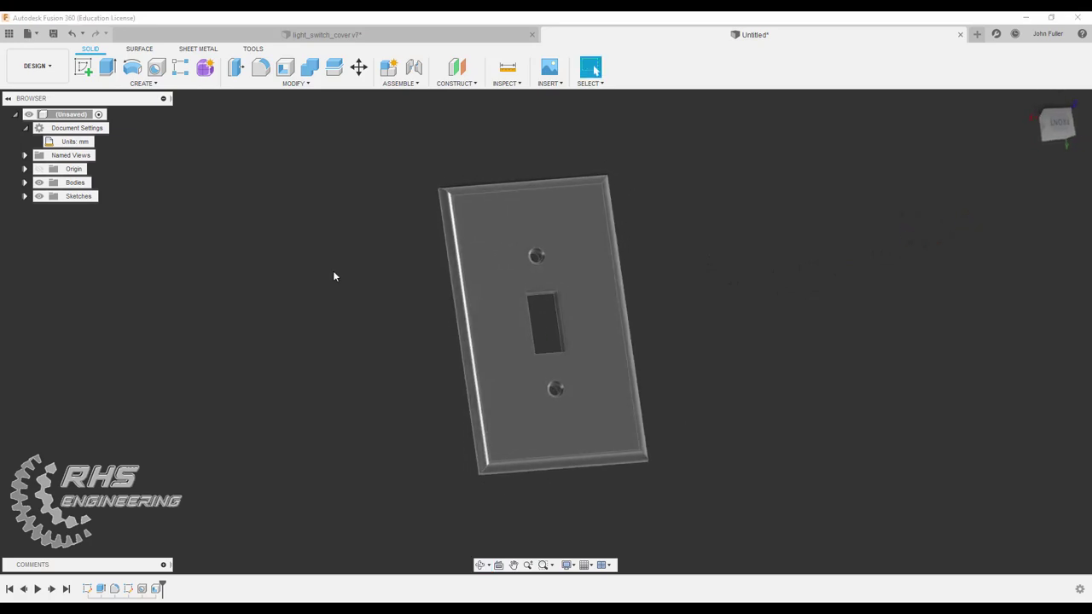
click(27, 33)
click(51, 139)
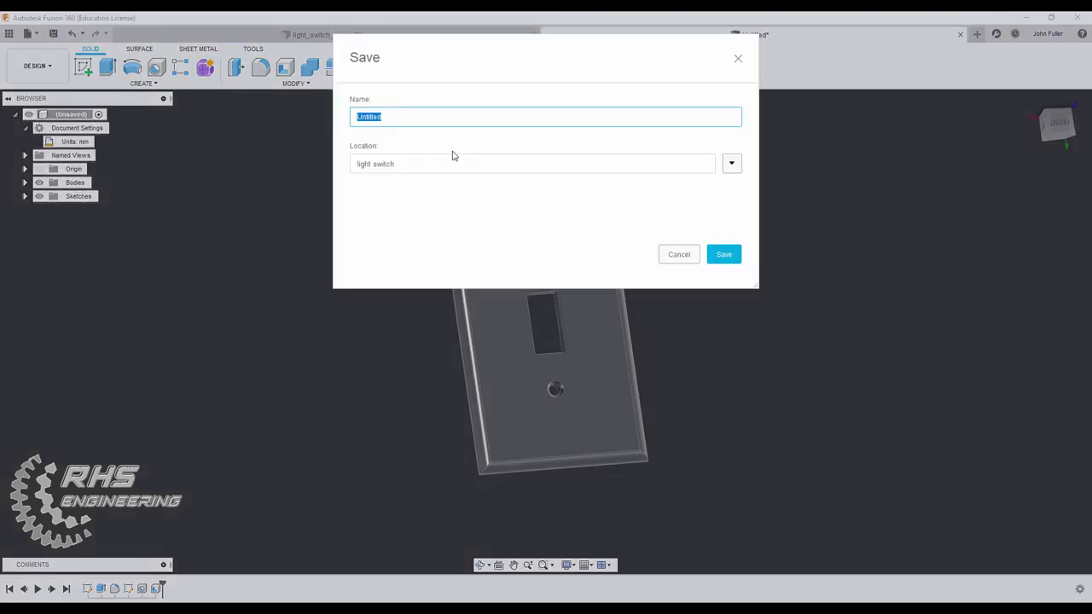
text(light_switch_wall_plat)
click(717, 255)
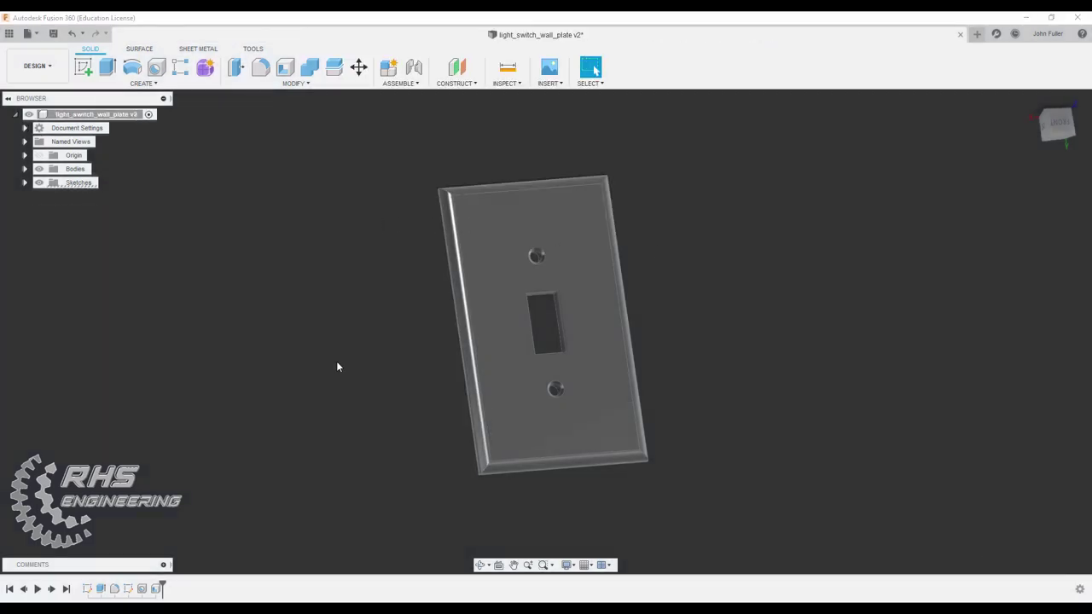
- Start a new sketch on the plate's front face
click(143, 84)
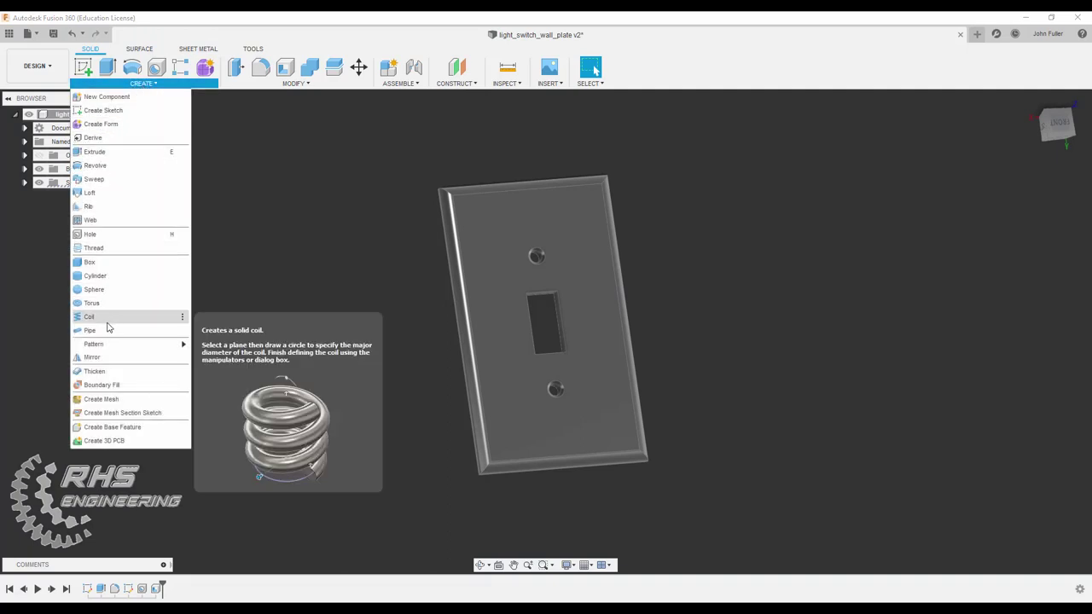
click(529, 239)
click(529, 239)
click(84, 68)
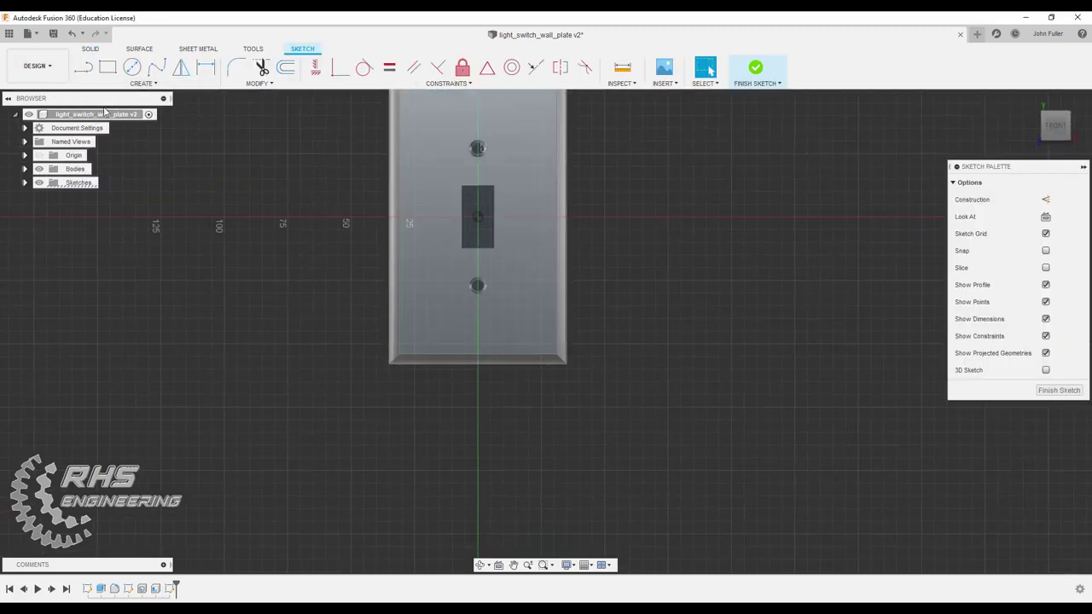
- Place the sketch text "DARK SIDE" with a height of 8 mm below the lower screw hole, starting near the plate's lower-left corner
click(134, 85)
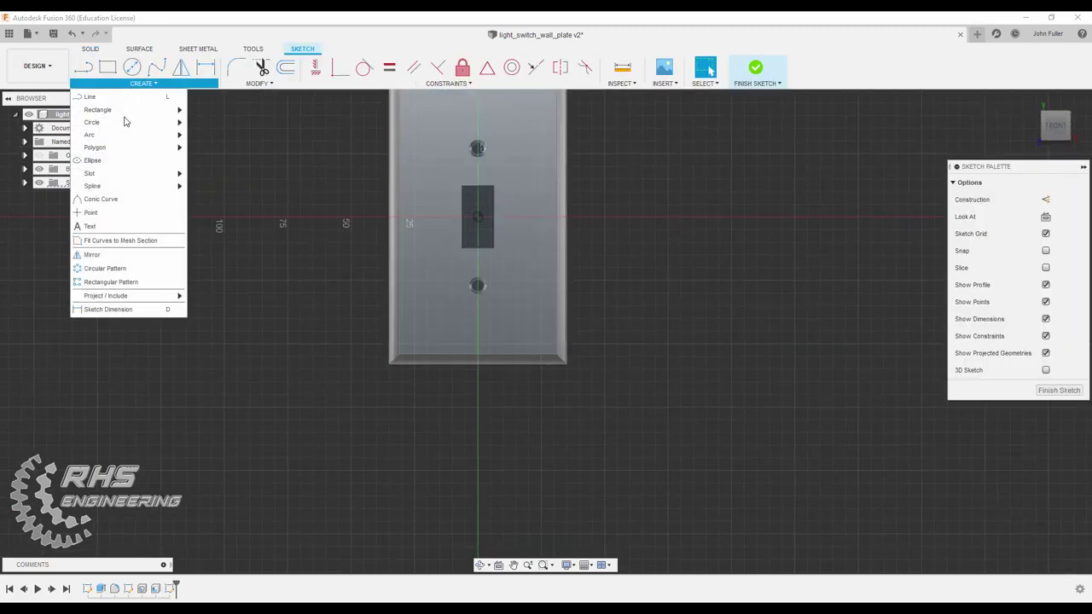
click(111, 226)
middle_drag(652, 295, 722, 370)
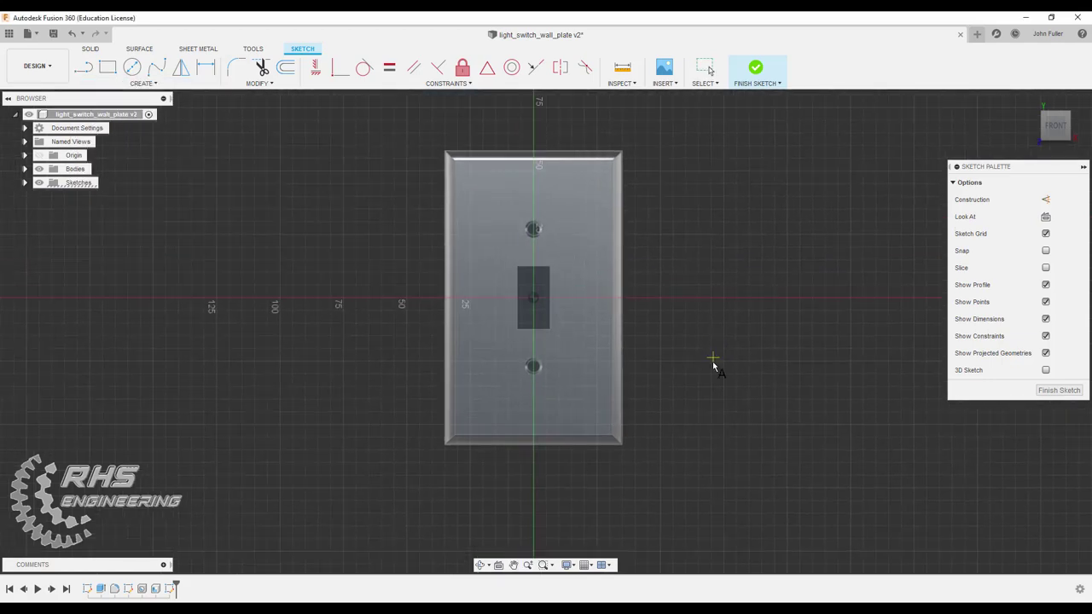
click(480, 413)
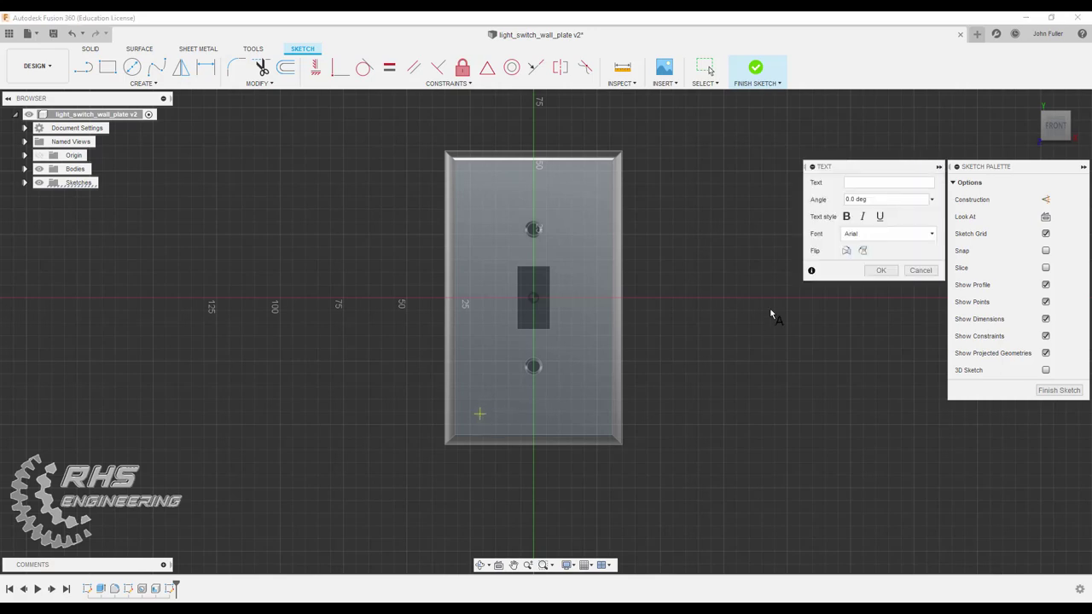
click(845, 199)
double_click(842, 199)
text(8)
click(849, 182)
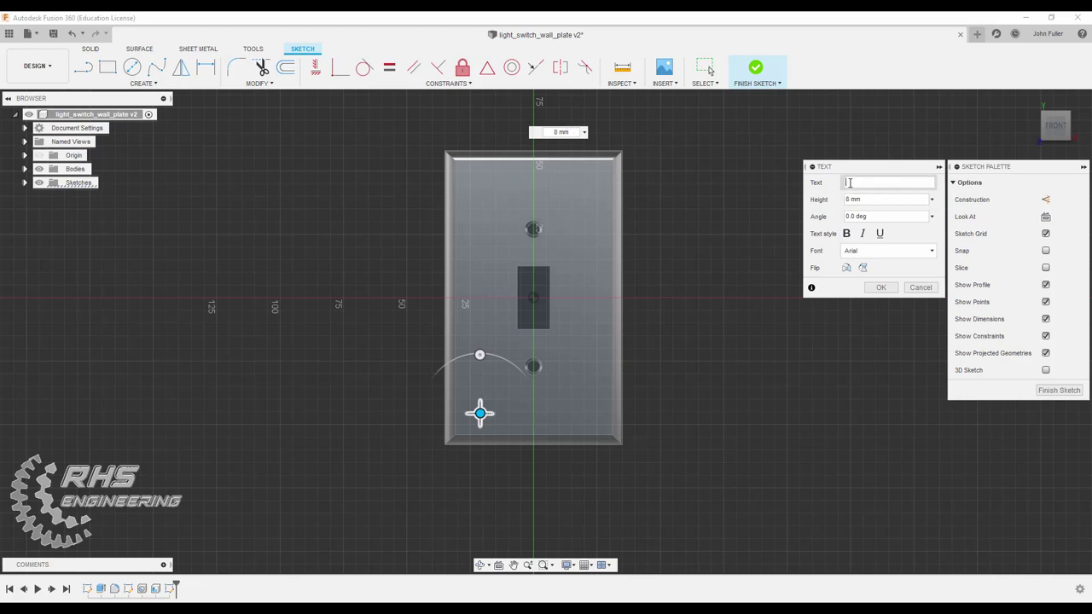
text(E)
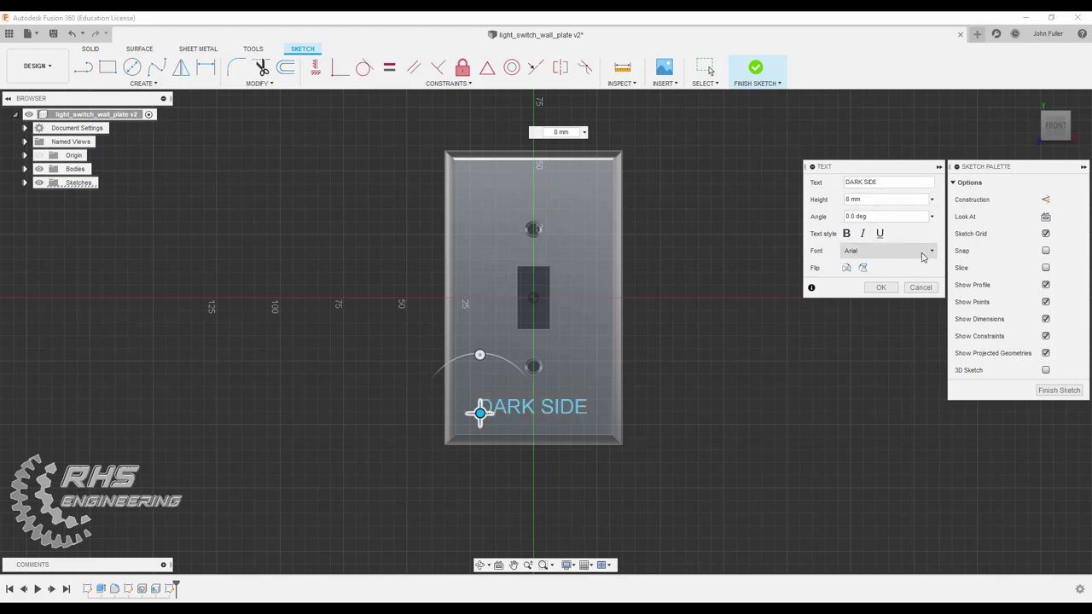
- Set the DARK SIDE text's font to SF Distant Galaxy and create the text
click(919, 256)
scroll(898, 307, down, 20)
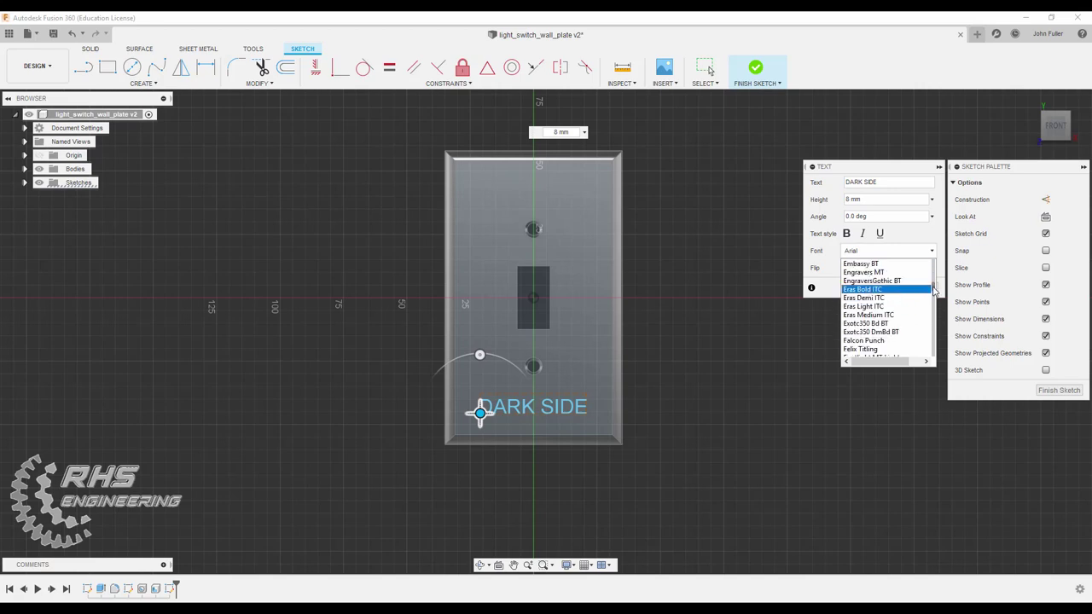
drag(933, 290, 929, 338)
scroll(901, 310, up, 1)
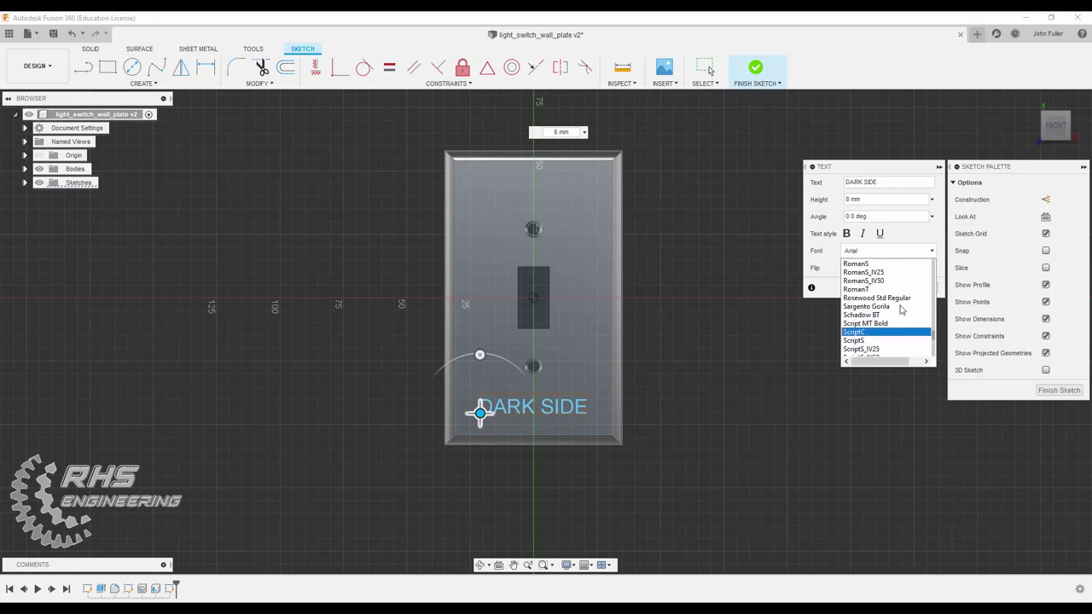
scroll(900, 307, down, 5)
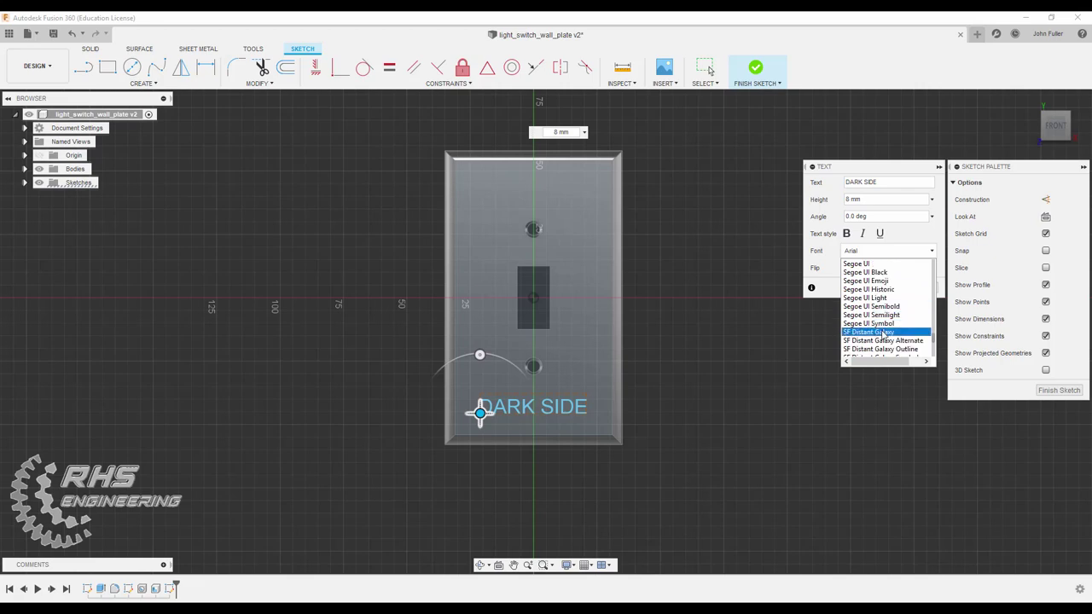
click(883, 334)
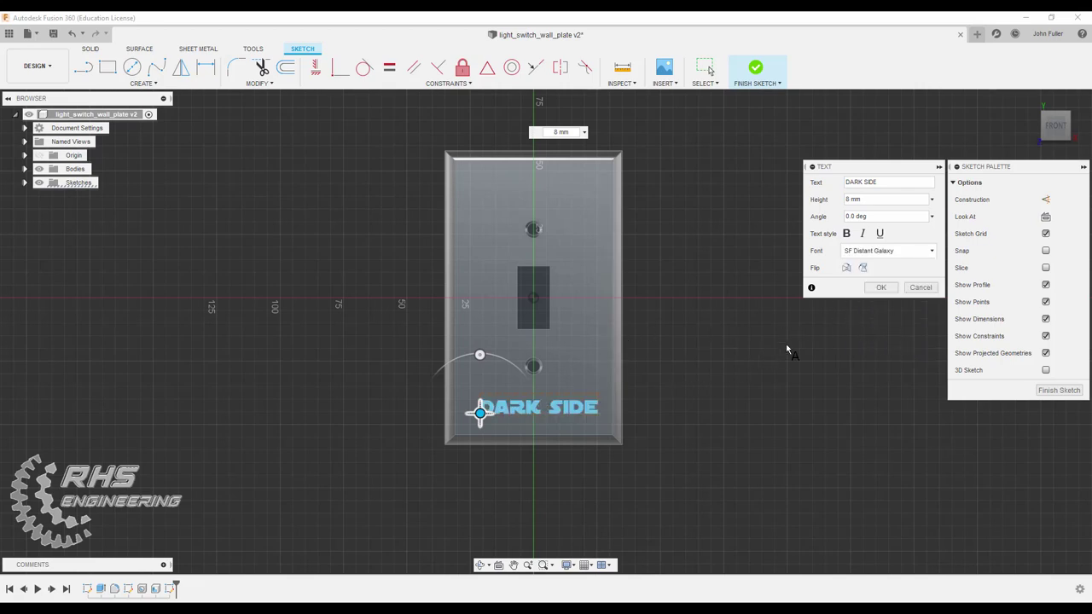
click(880, 287)
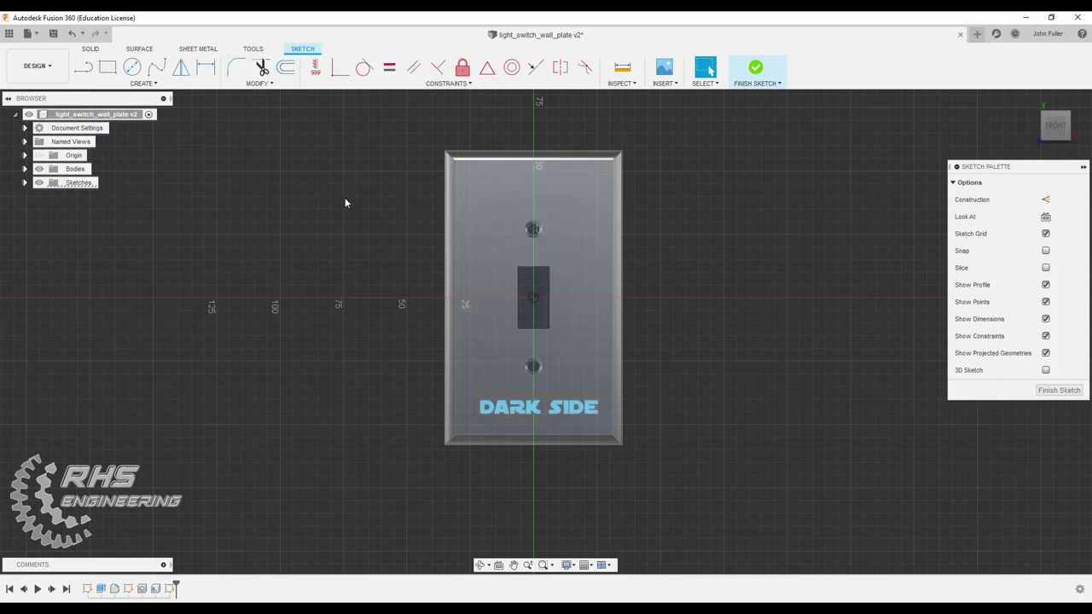
- Dimension the DARK SIDE text 8 mm from the left edge of the plate's flat front face
click(207, 69)
click(481, 406)
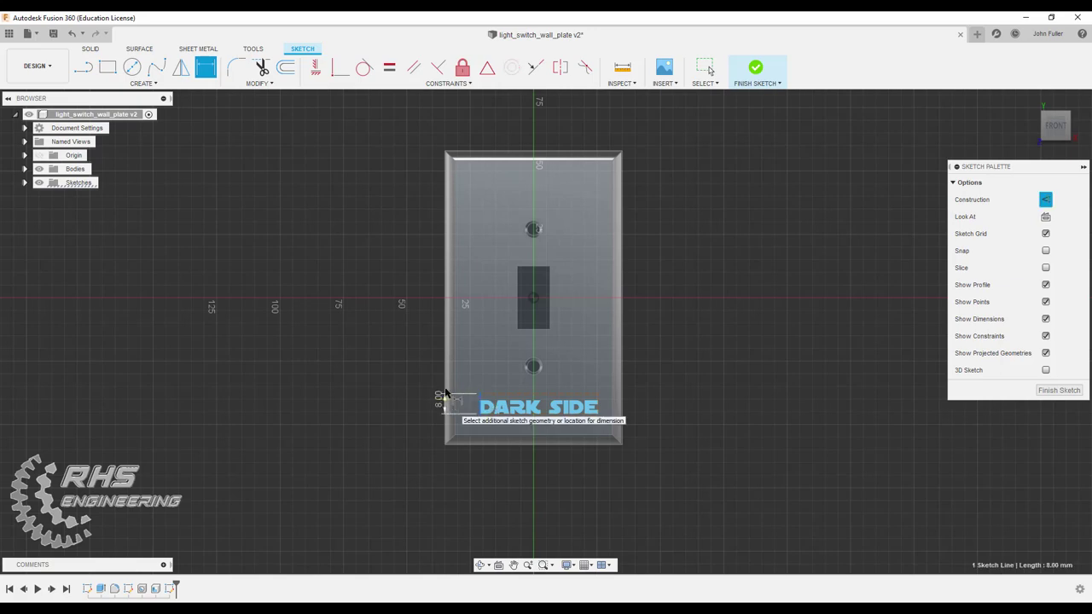
click(454, 426)
click(458, 499)
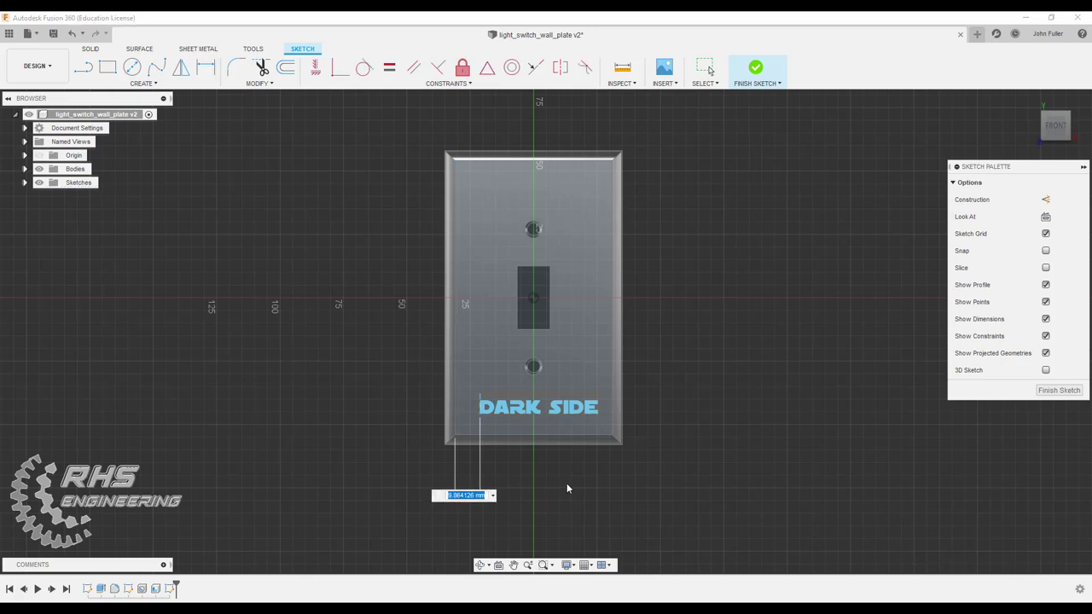
text(8)
key(Return)
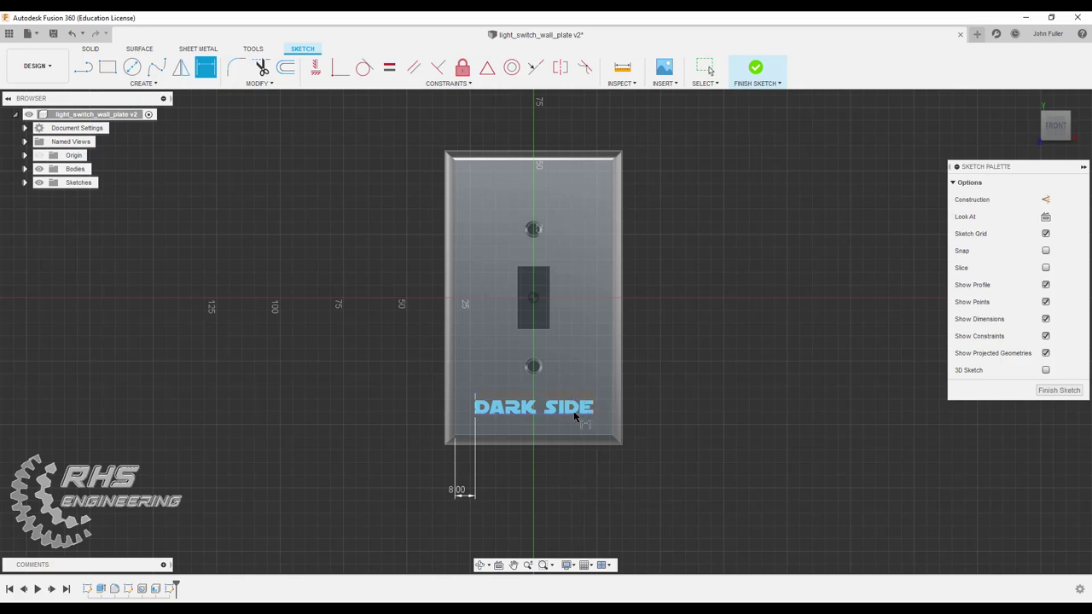
- Dimension the DARK SIDE text's baseline 12 mm from the plate's bottom outer edge
click(574, 415)
click(585, 442)
click(646, 432)
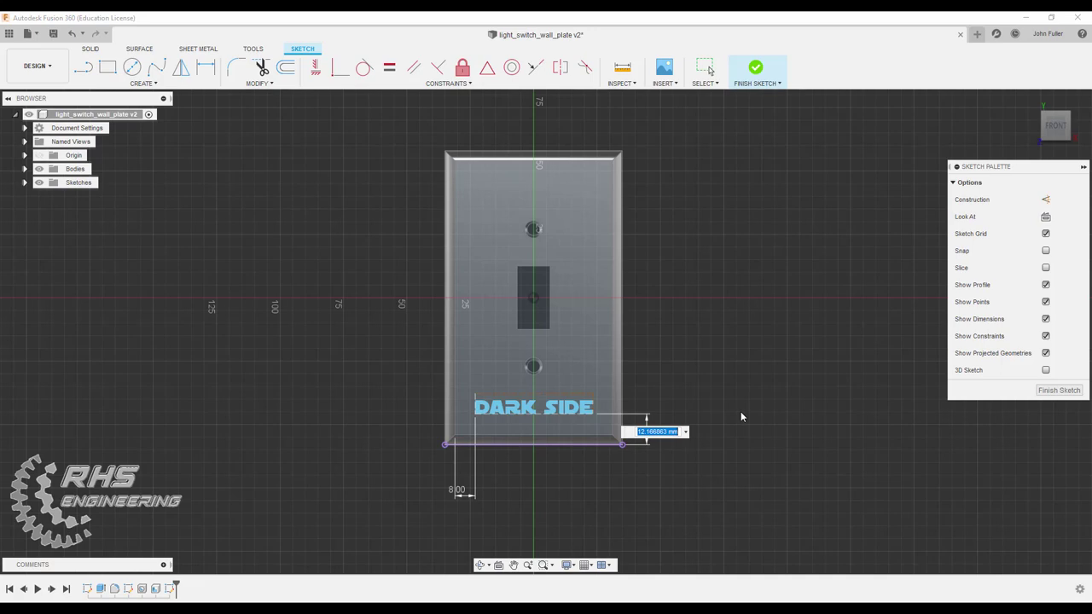
text(12)
key(Return)
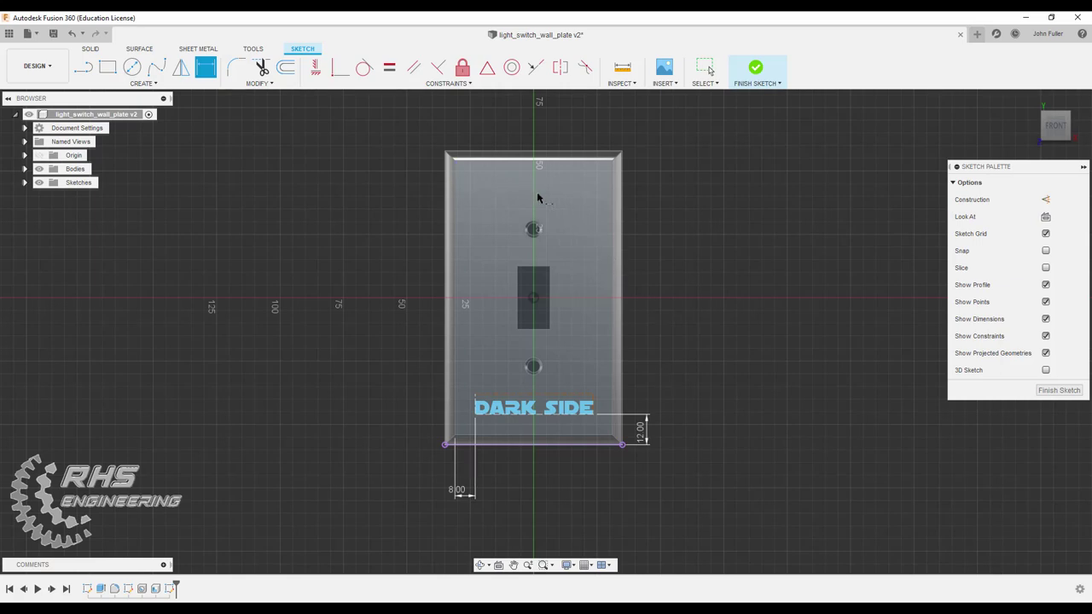
key(Escape)
- Place the sketch text "LIGHT SIDE" with a height of 8 mm above the upper screw hole, starting near the plate's upper-left corner
click(143, 83)
click(118, 229)
click(471, 205)
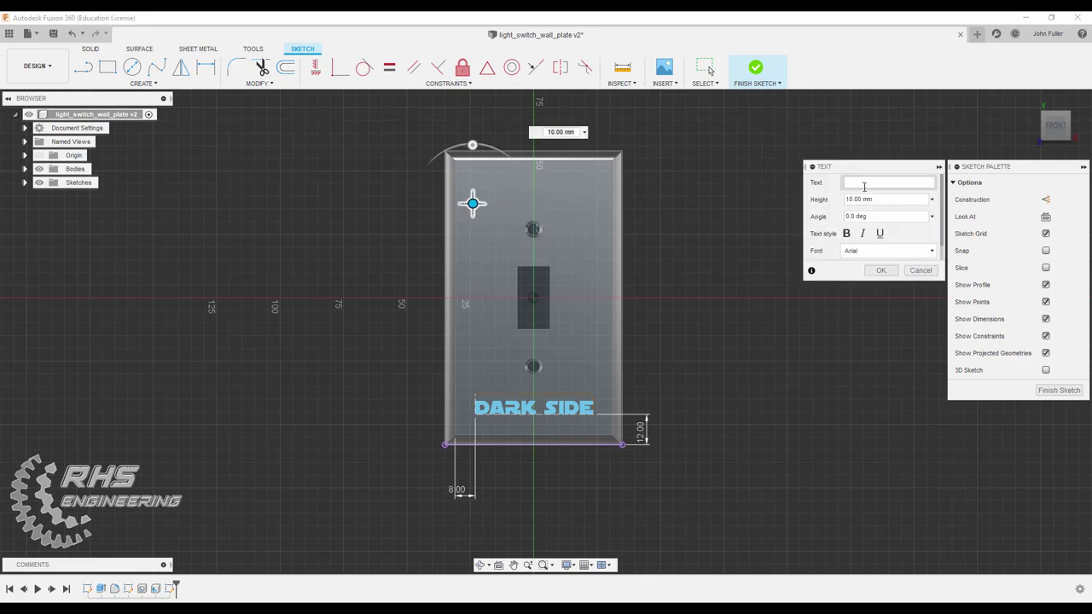
click(864, 185)
text(LIGHT SIDE)
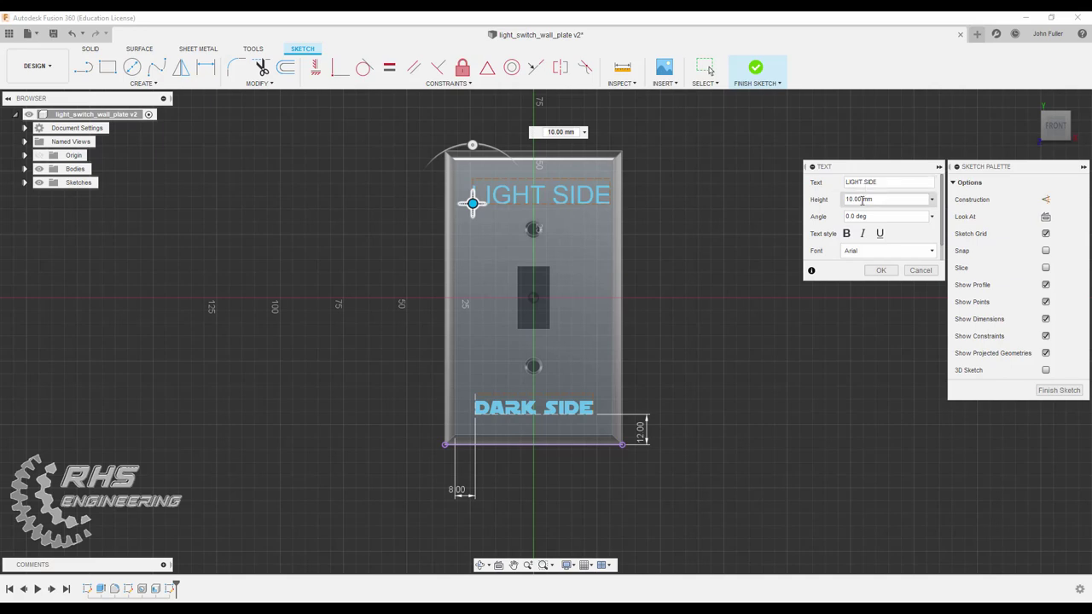
double_click(855, 199)
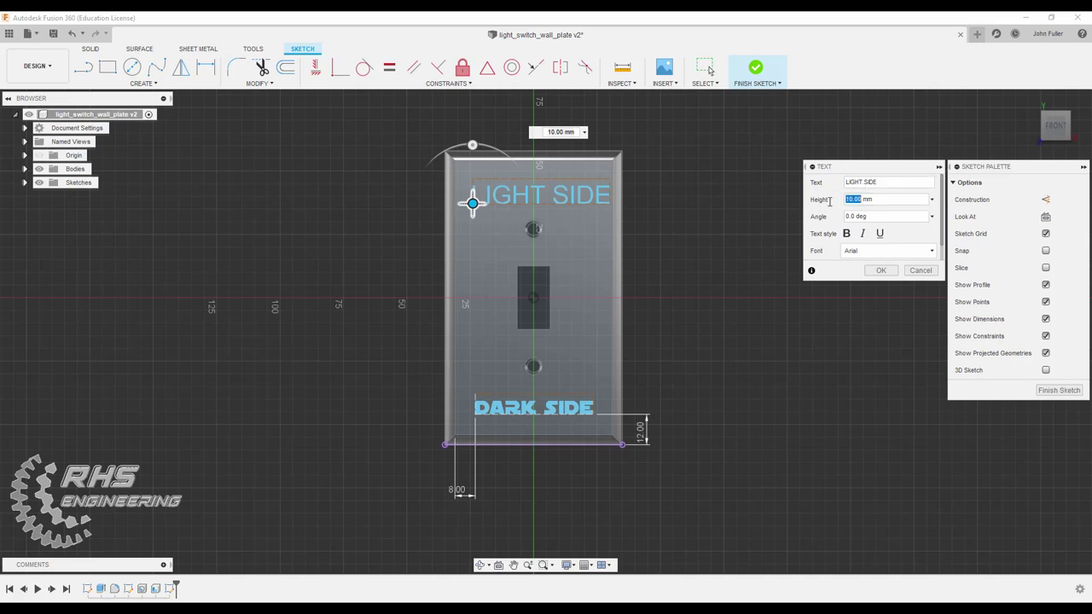
text(8)
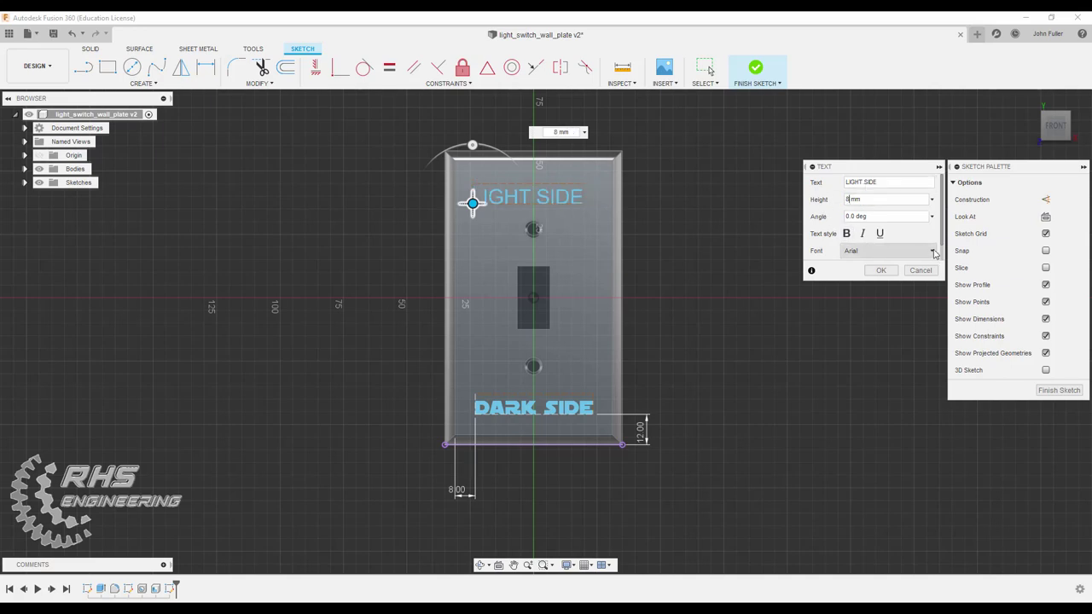
- Set the LIGHT SIDE text's font to SF Distant Galaxy and create the text
click(923, 252)
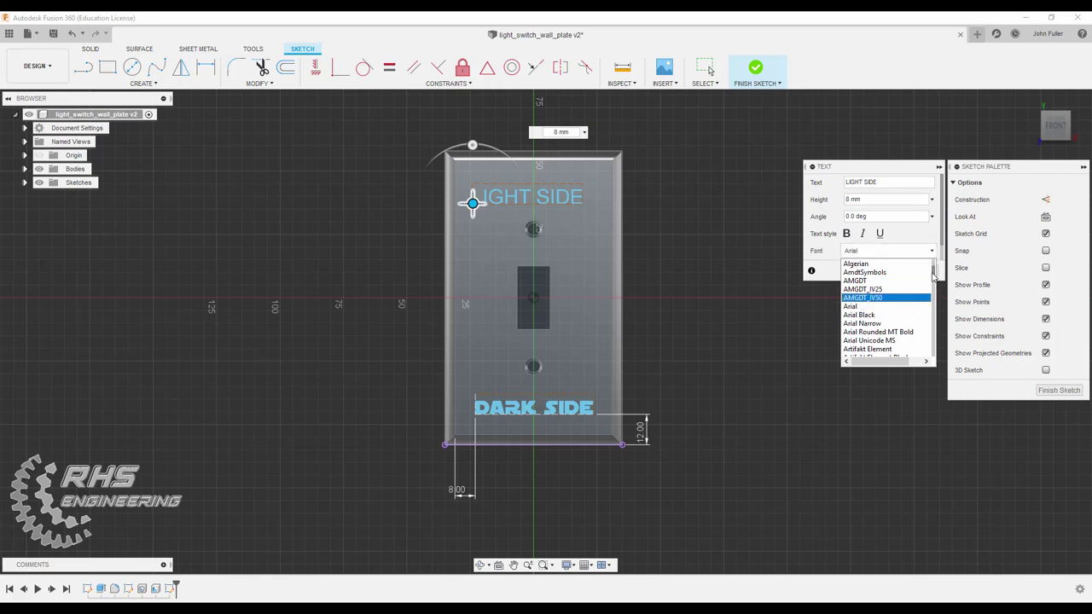
drag(934, 278, 932, 345)
click(869, 298)
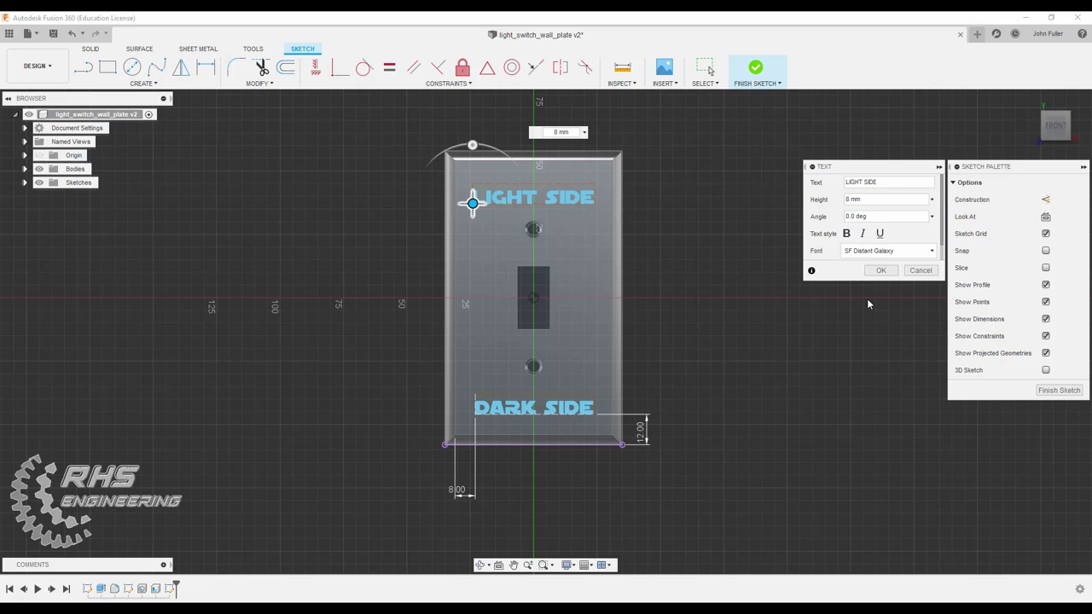
click(879, 271)
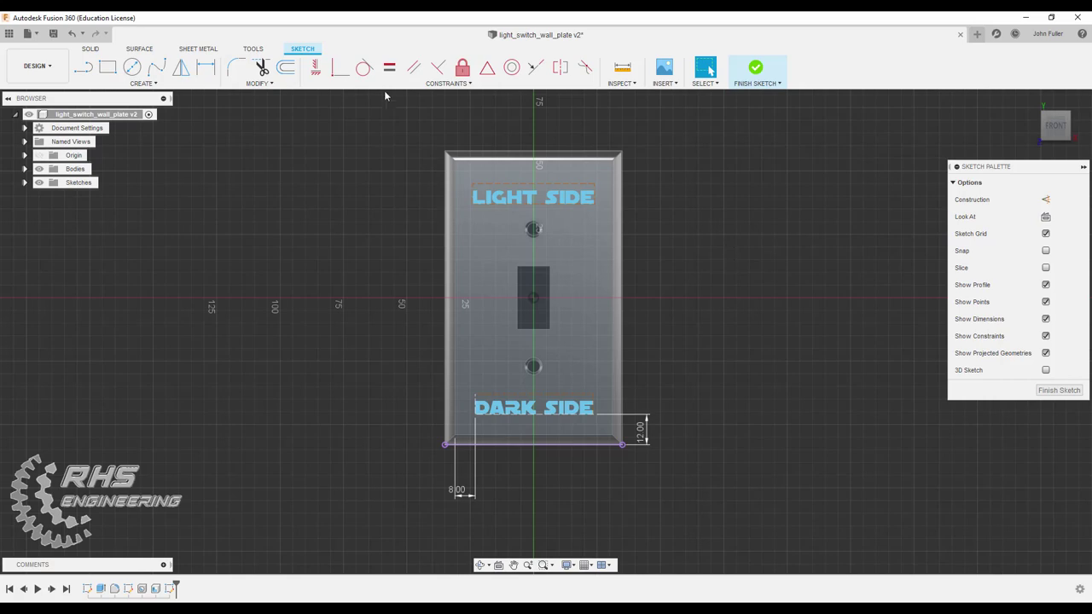
- Dimension the LIGHT SIDE text 6 mm from the left edge of the plate's flat front face
click(206, 66)
click(474, 194)
click(456, 197)
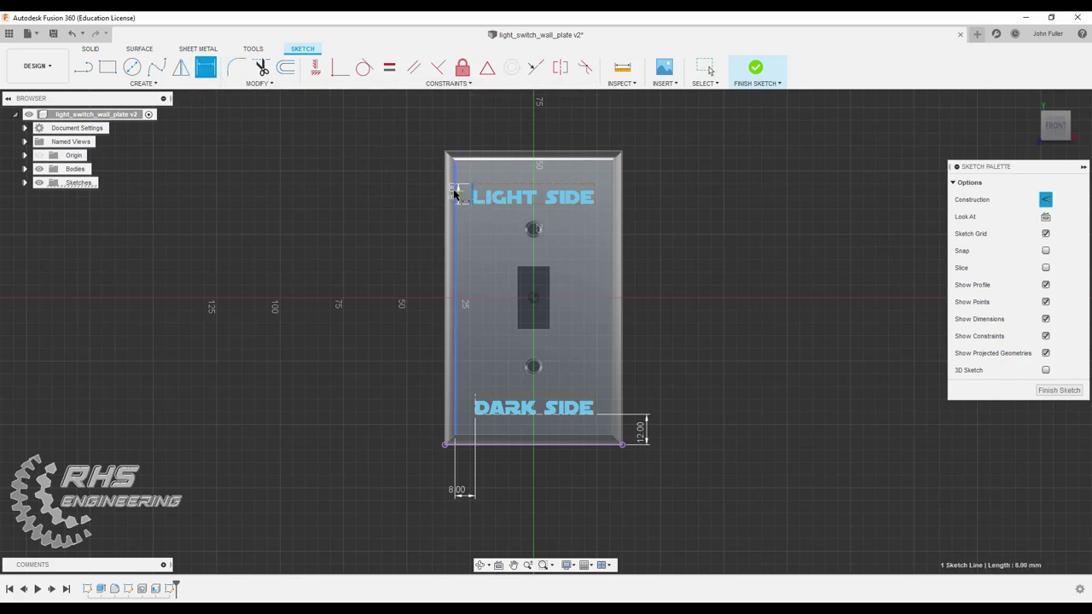
click(462, 130)
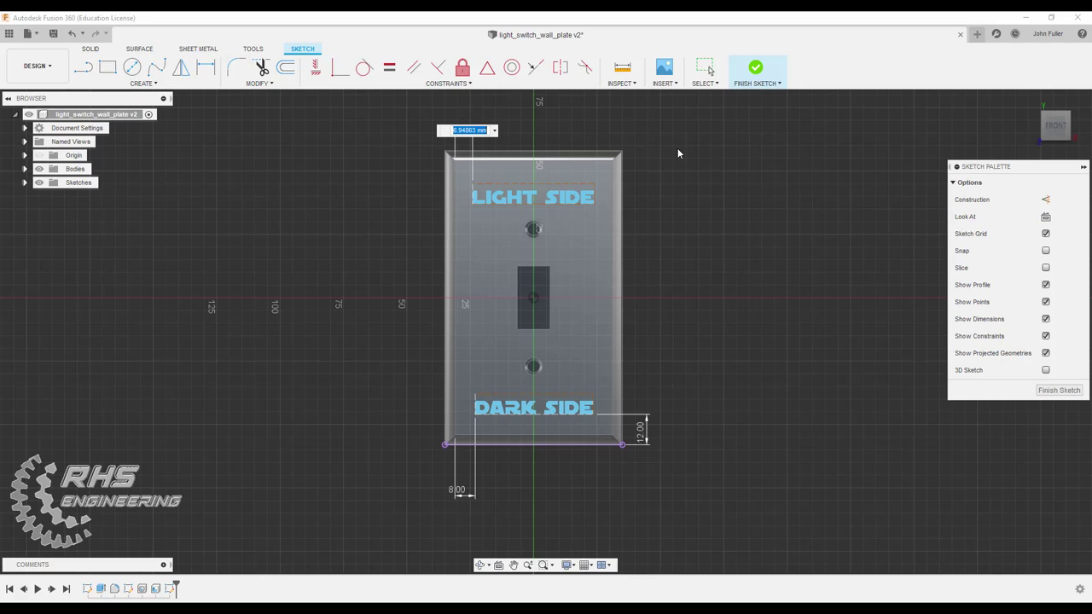
text(6)
key(Return)
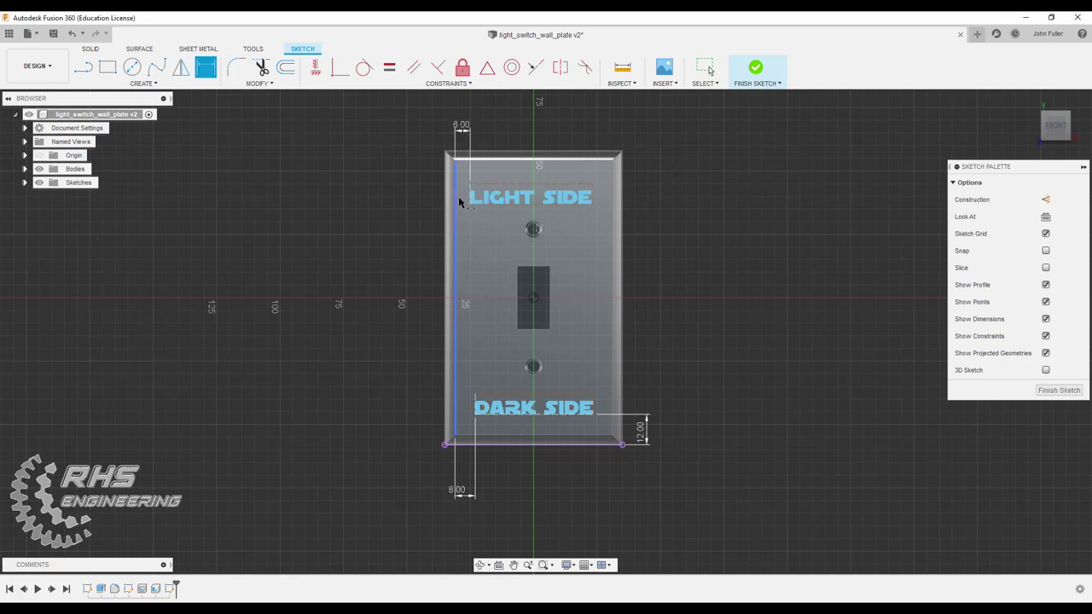
- Check the distance from the LIGHT SIDE text's right end to the right edge of the flat front face
click(591, 184)
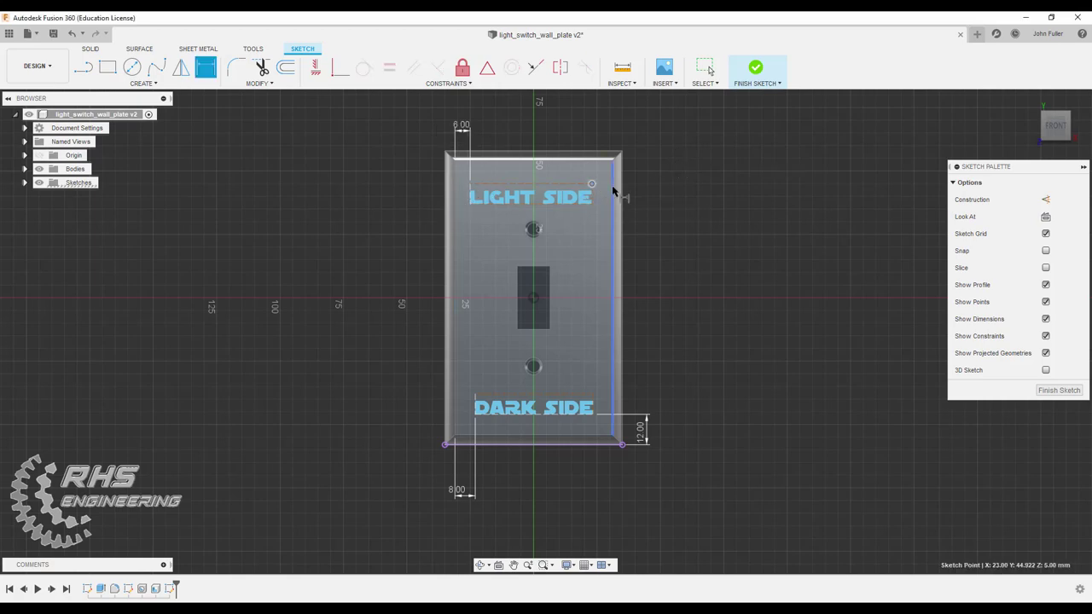
click(613, 198)
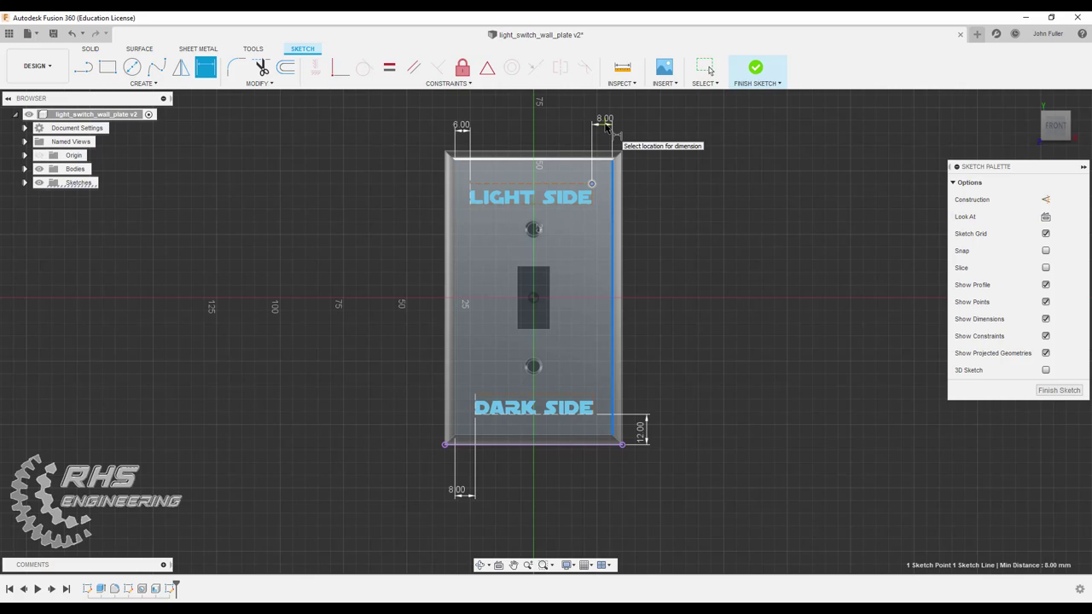
key(Escape)
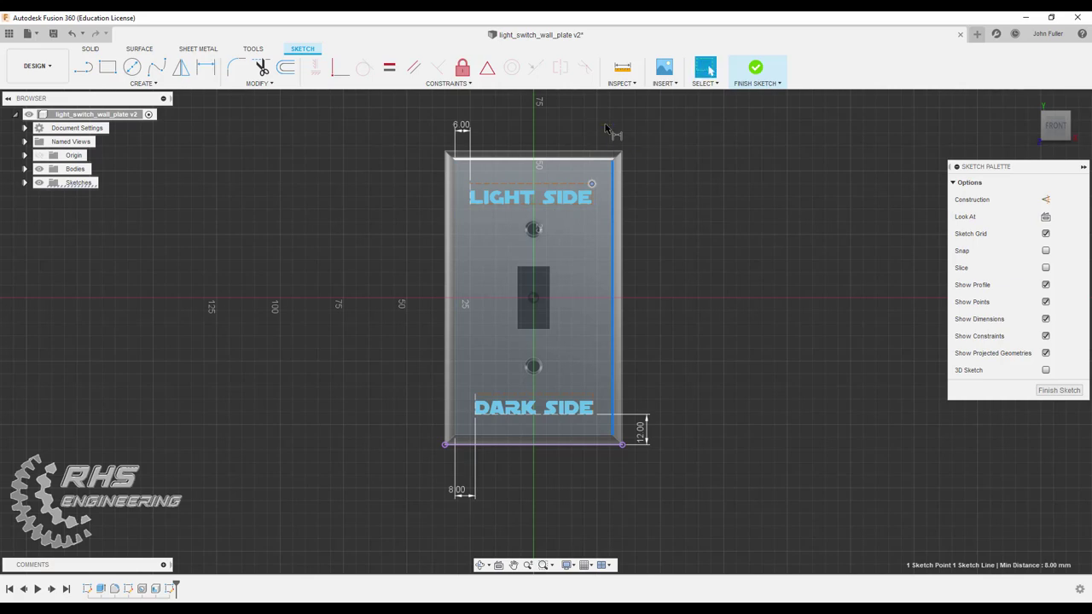
- Set the LIGHT SIDE text's distance from the left edge of the flat front face to 7 mm
double_click(462, 126)
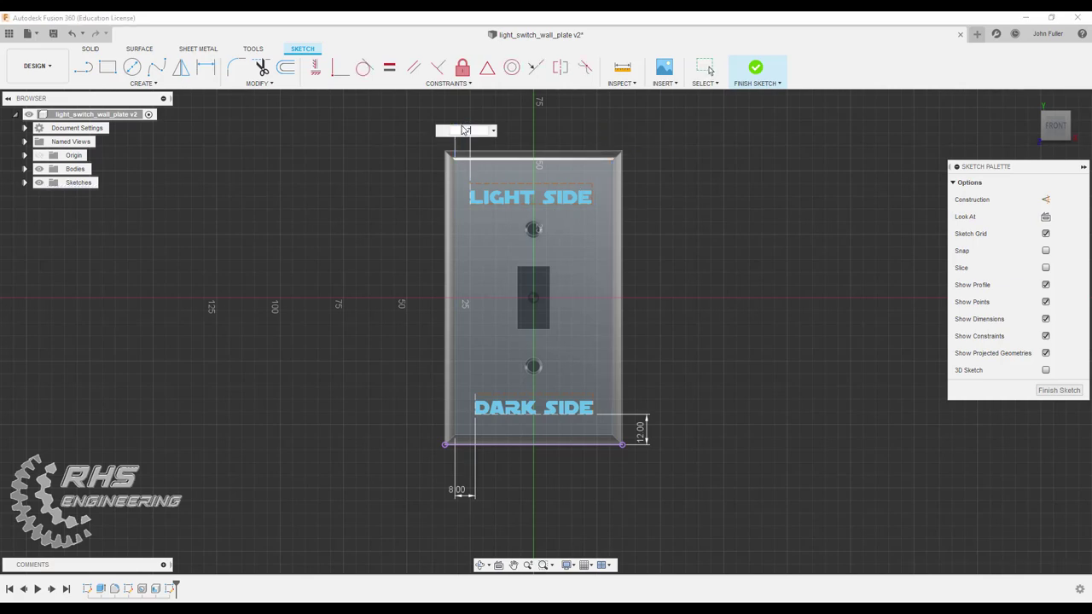
text(7)
key(Return)
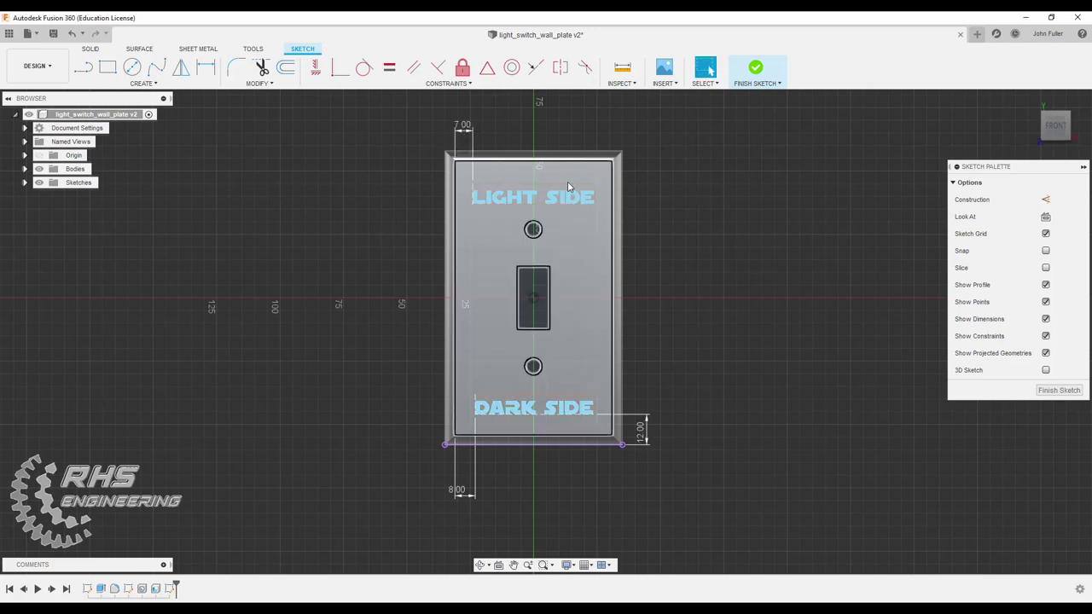
- Dimension the LIGHT SIDE text 9 mm below the top edge of the plate's flat front face and finish the sketch
key(d)
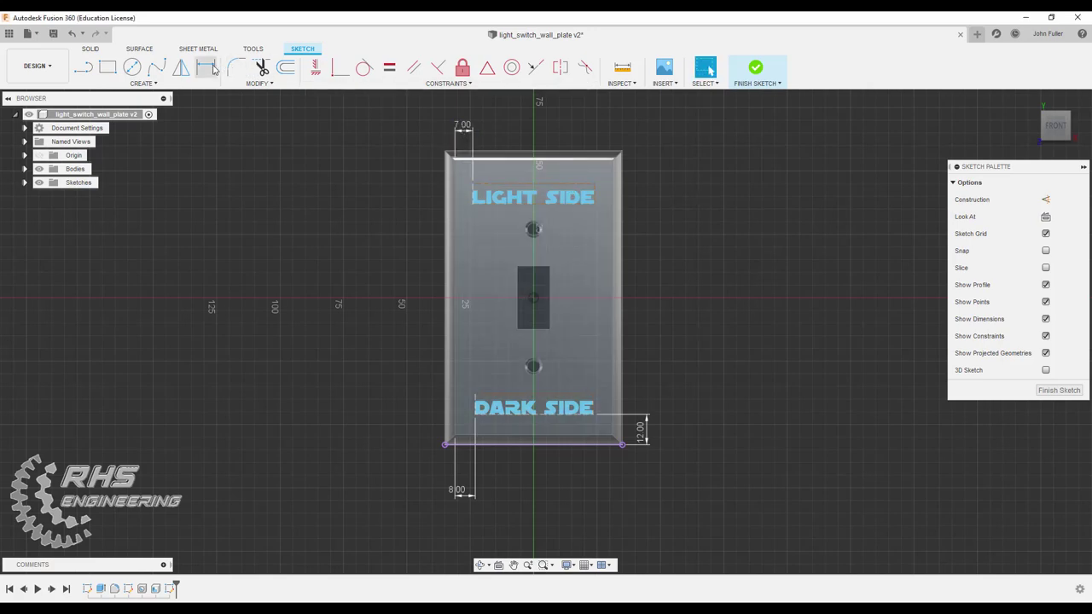
click(566, 185)
click(576, 159)
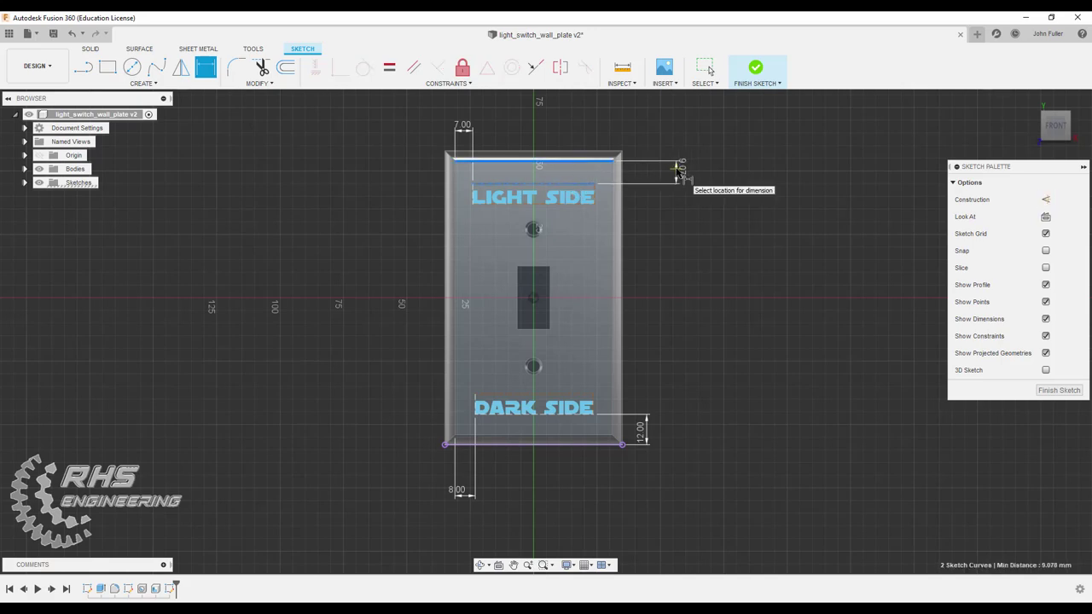
click(676, 171)
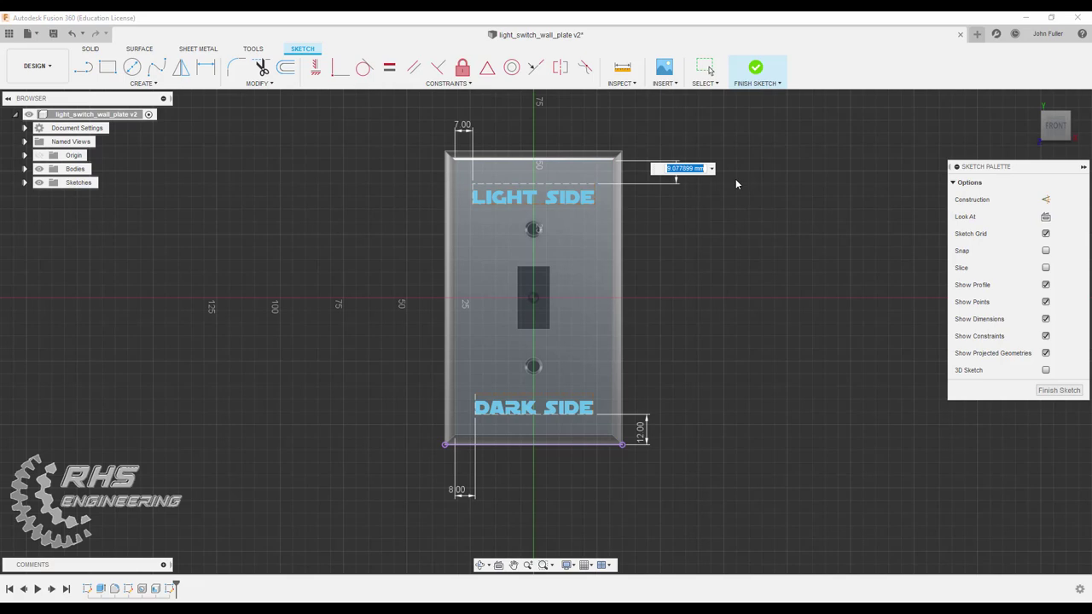
text(9)
key(Return)
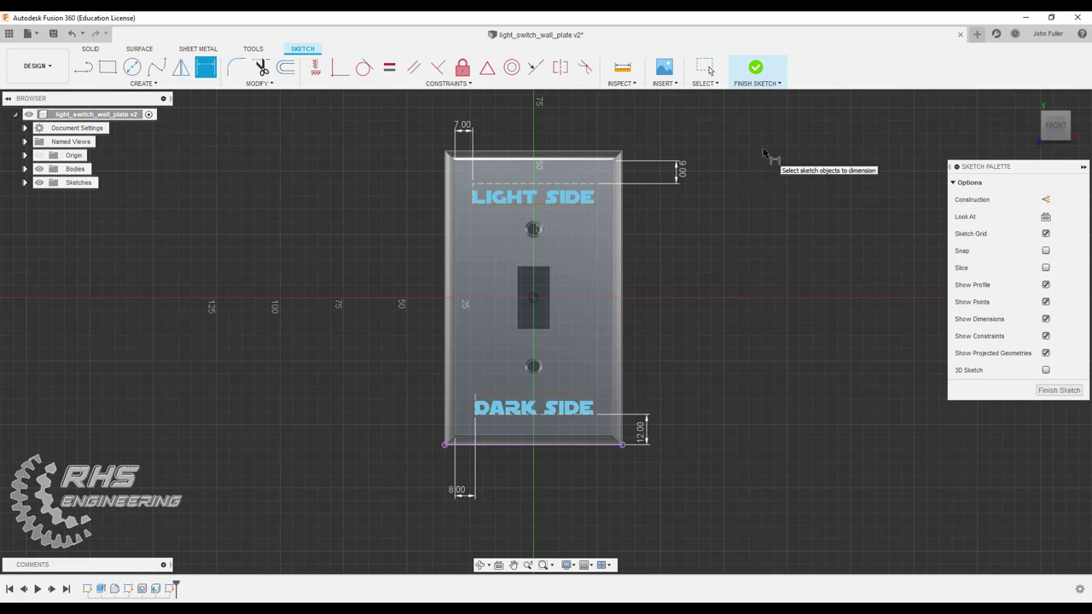
key(Escape)
click(756, 75)
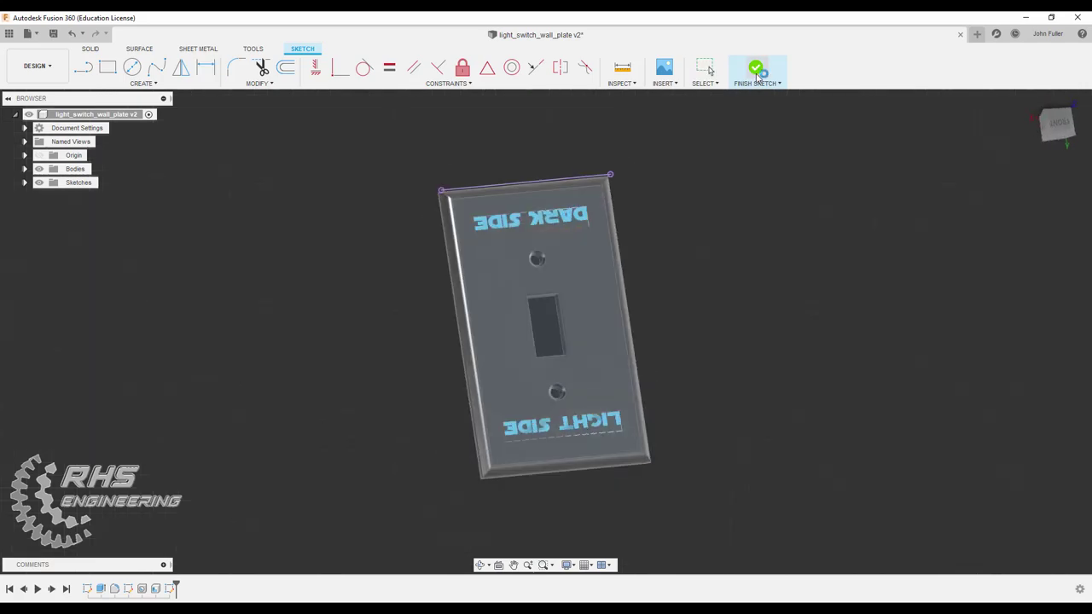
- Extrude the LIGHT SIDE and DARK SIDE texts 2 mm outward from the front face, joined to the plate
shift+middle_drag(693, 384, 853, 392)
shift+middle_drag(1007, 443, 995, 451)
click(109, 67)
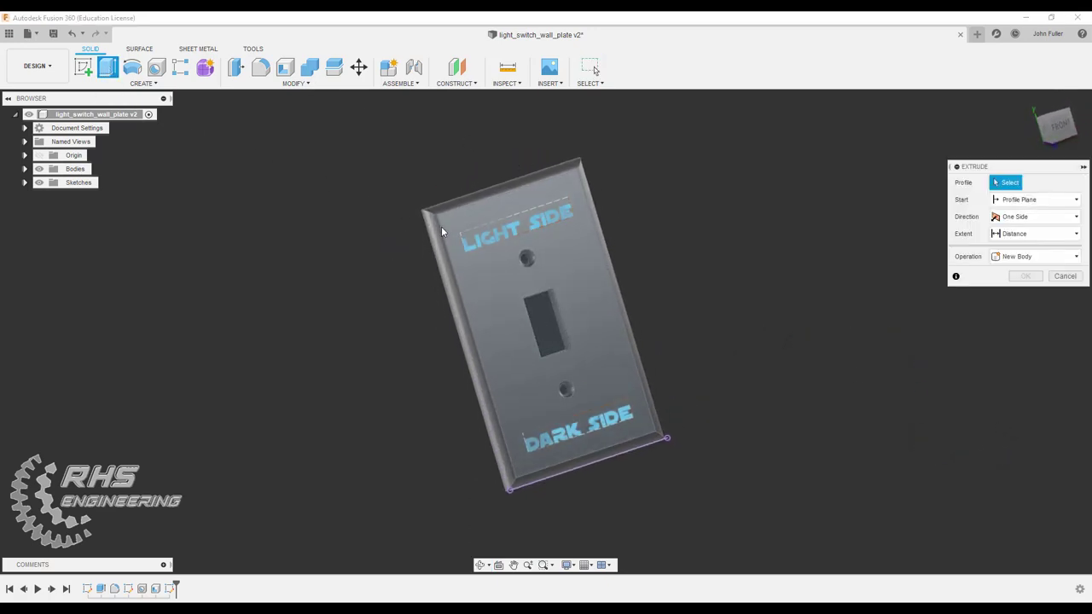
click(491, 245)
click(550, 430)
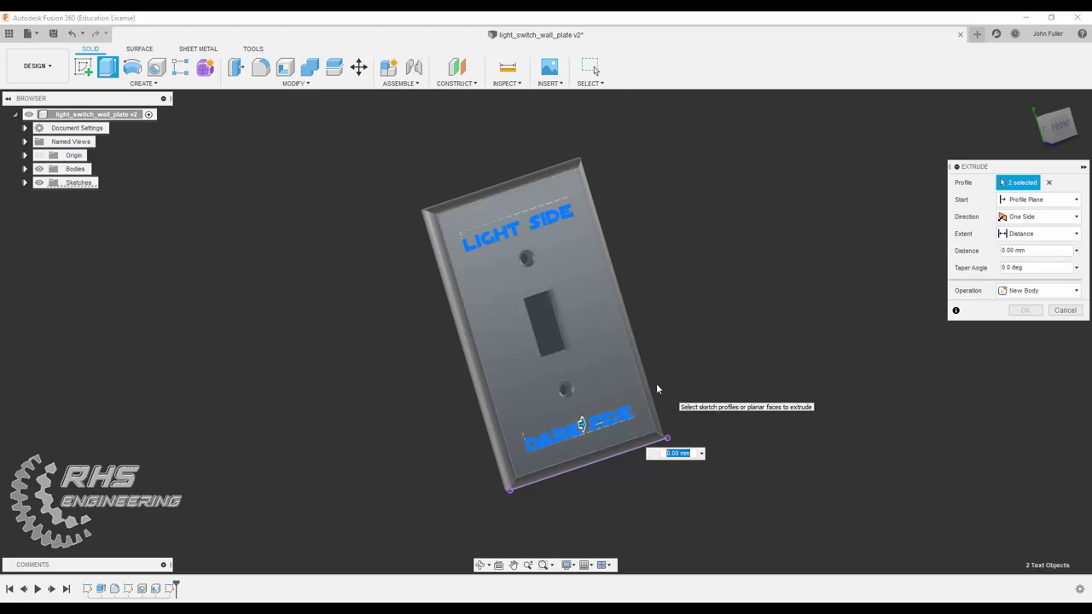
text(3)
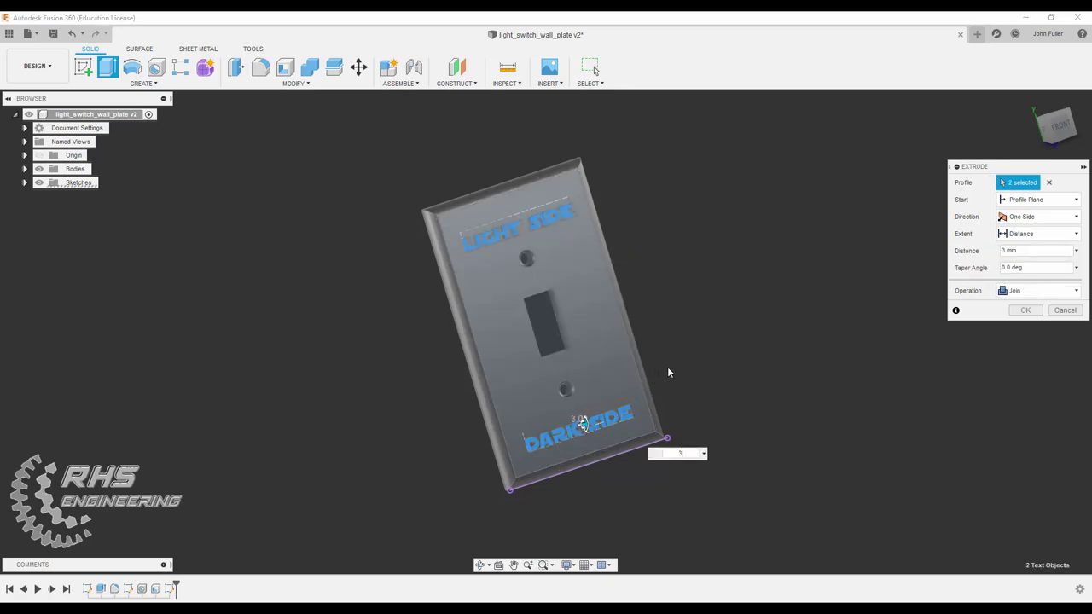
shift+middle_drag(599, 373, 580, 419)
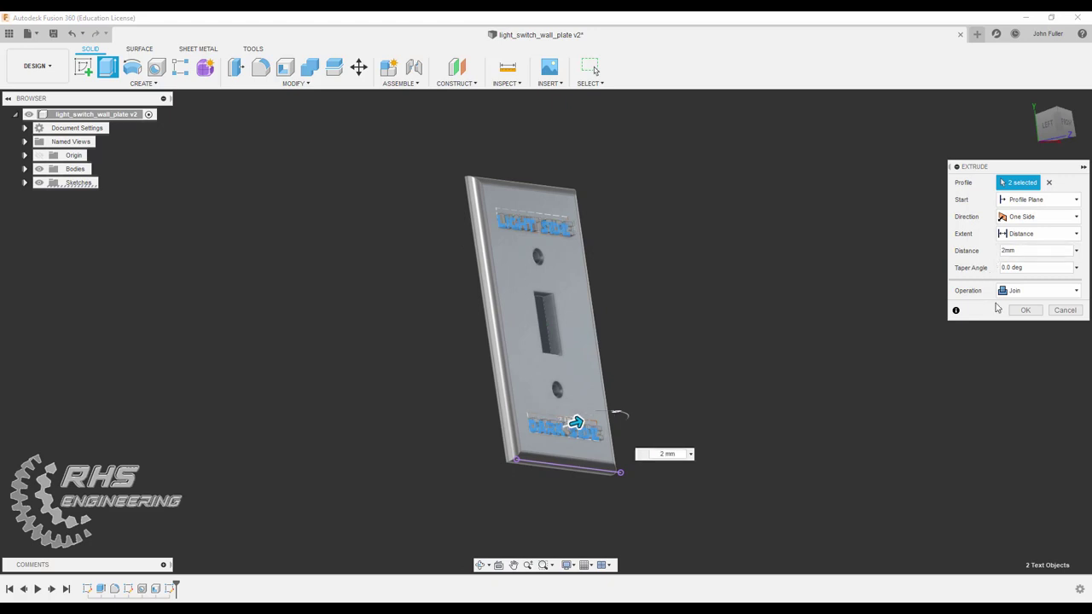
click(1025, 309)
shift+middle_drag(752, 295, 722, 303)
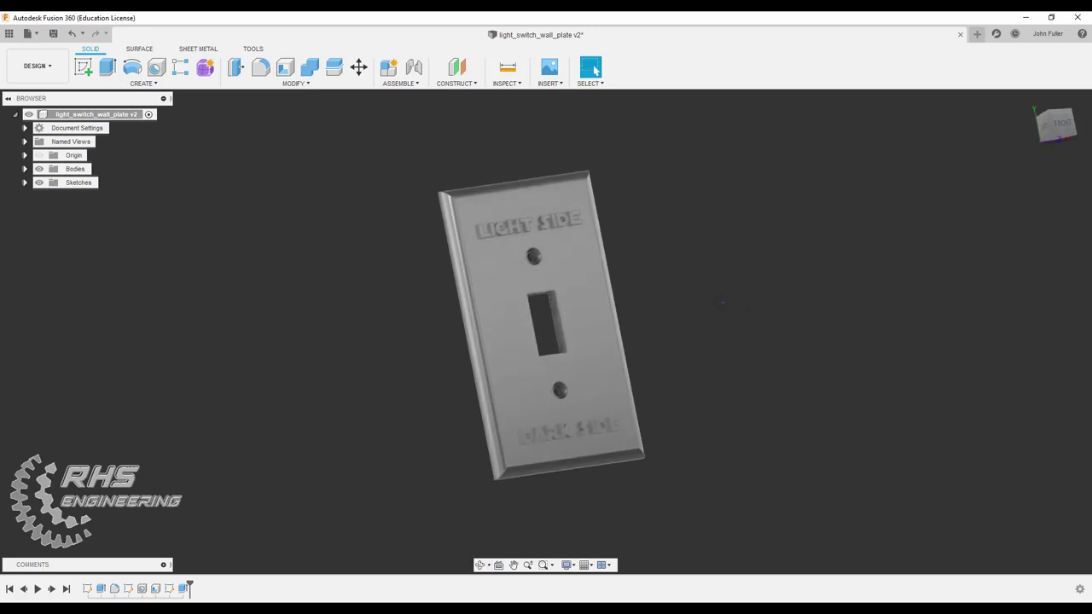
- Assign the plastic Nylon 6 from the Fusion 360 Material Library to the plate as its physical material
click(294, 83)
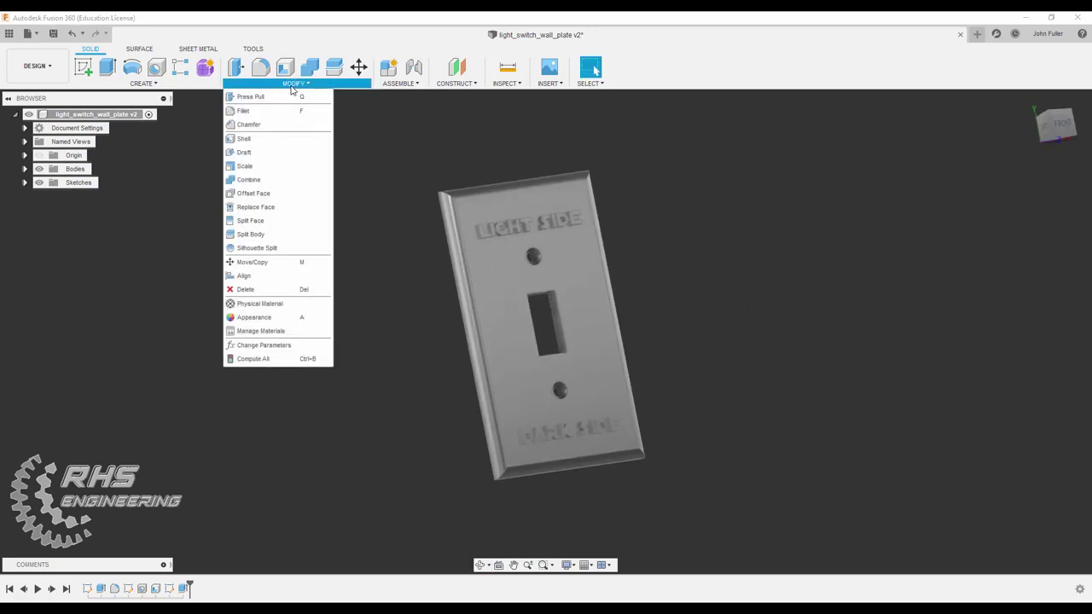
click(248, 304)
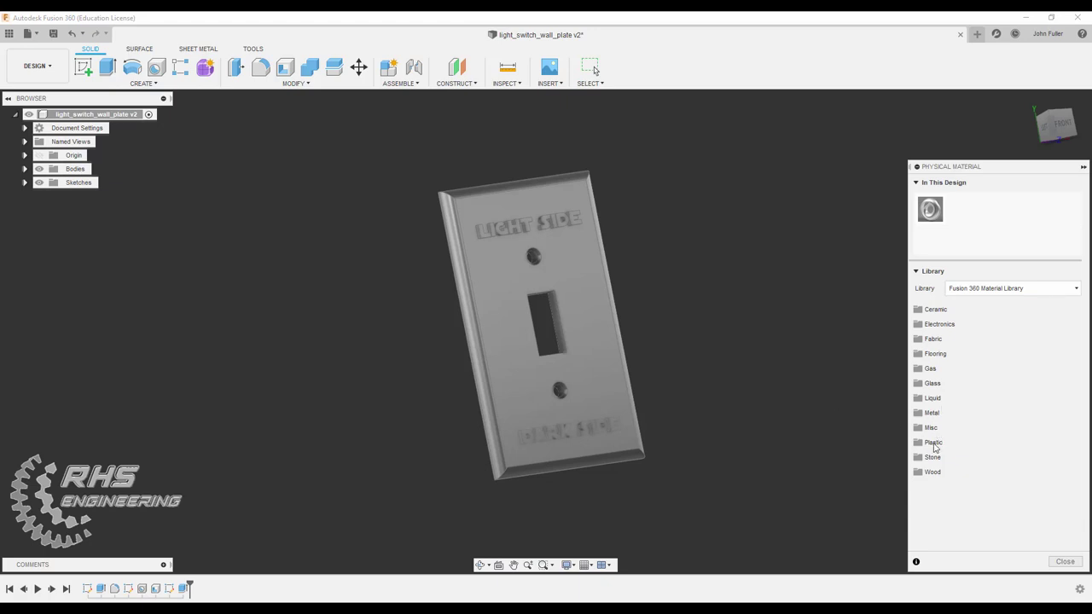
click(933, 443)
scroll(951, 440, down, 10)
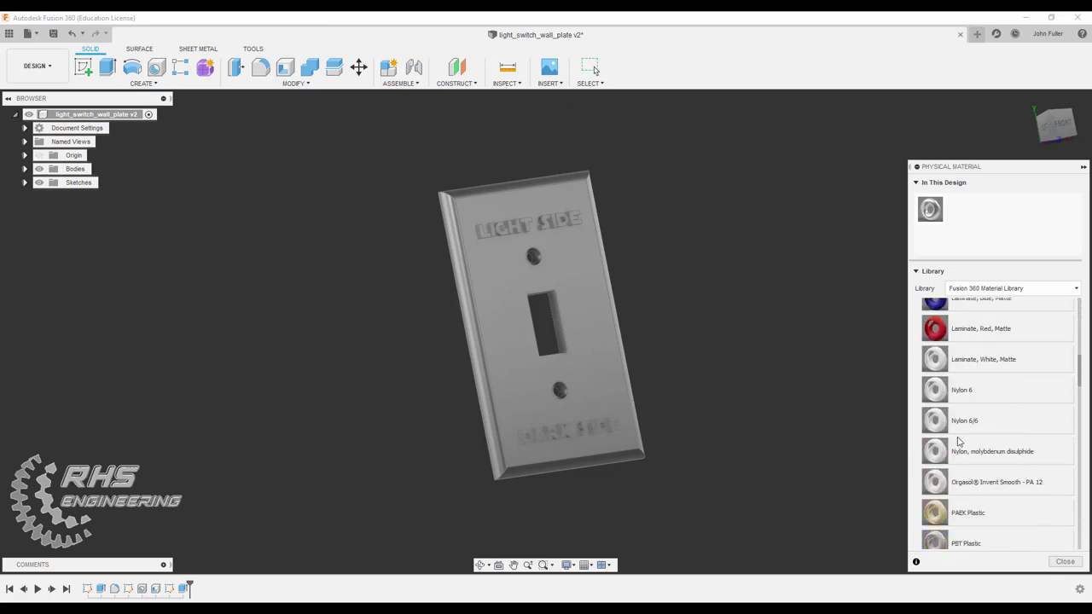
drag(960, 391, 597, 370)
right_click(958, 211)
click(967, 222)
click(878, 240)
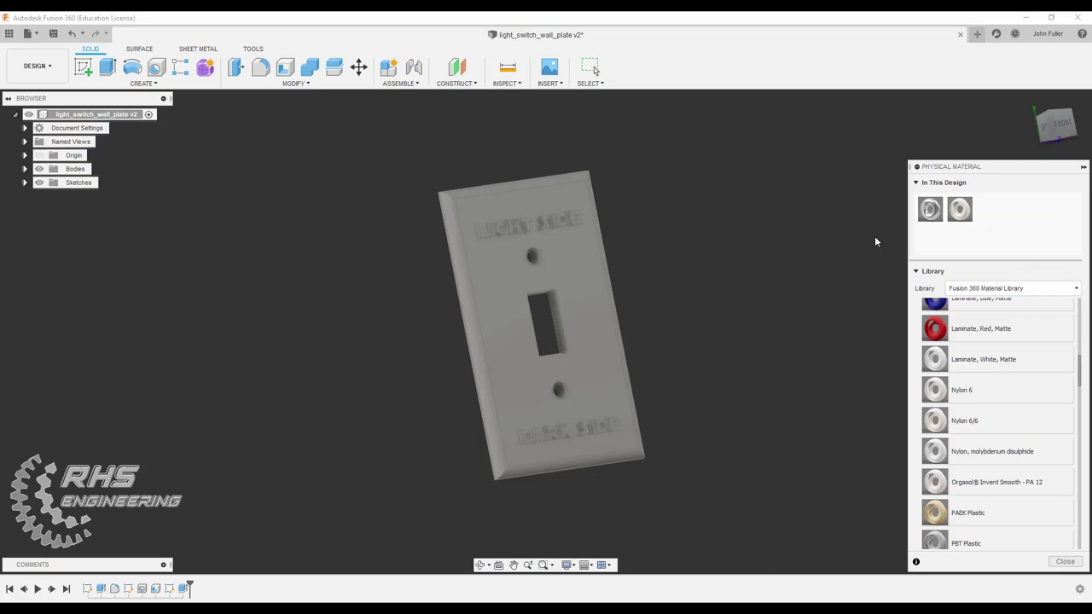
click(1063, 561)
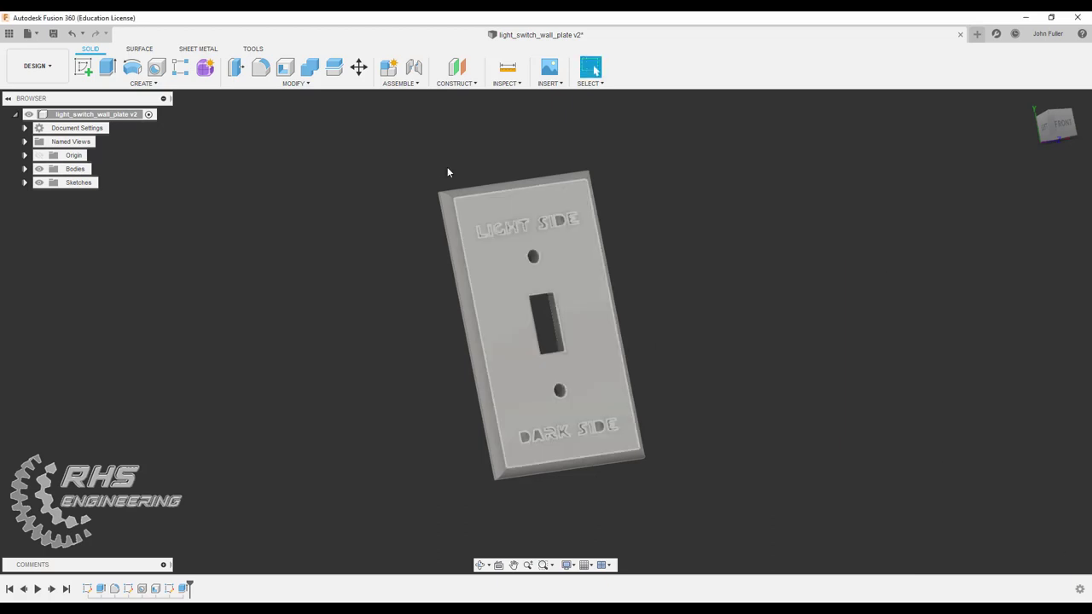
- Apply the Paint - Enamel Glossy (Grey) appearance to the whole plate body
click(296, 84)
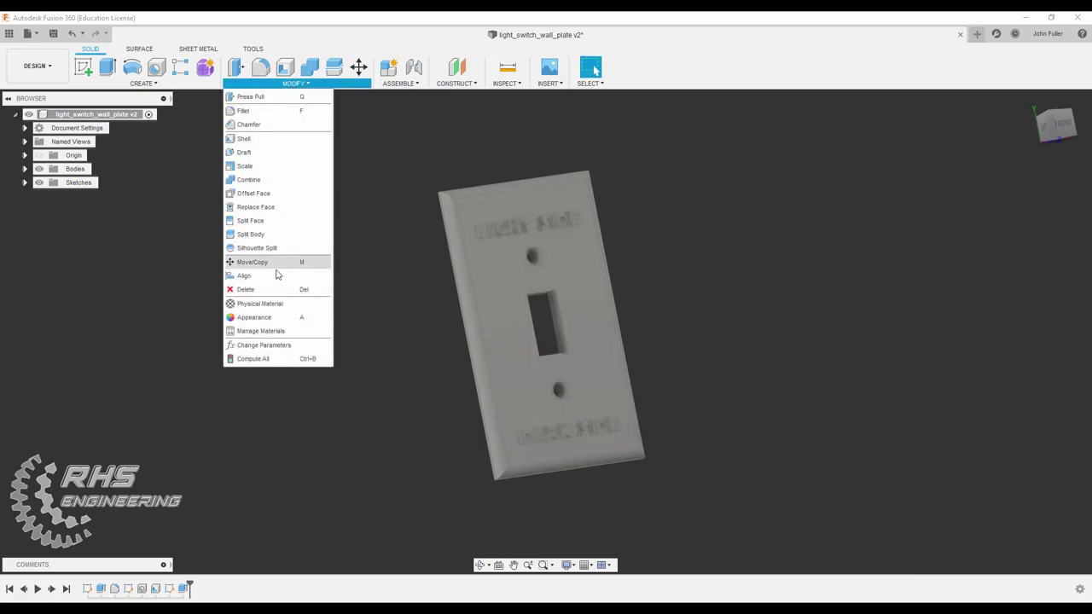
click(263, 329)
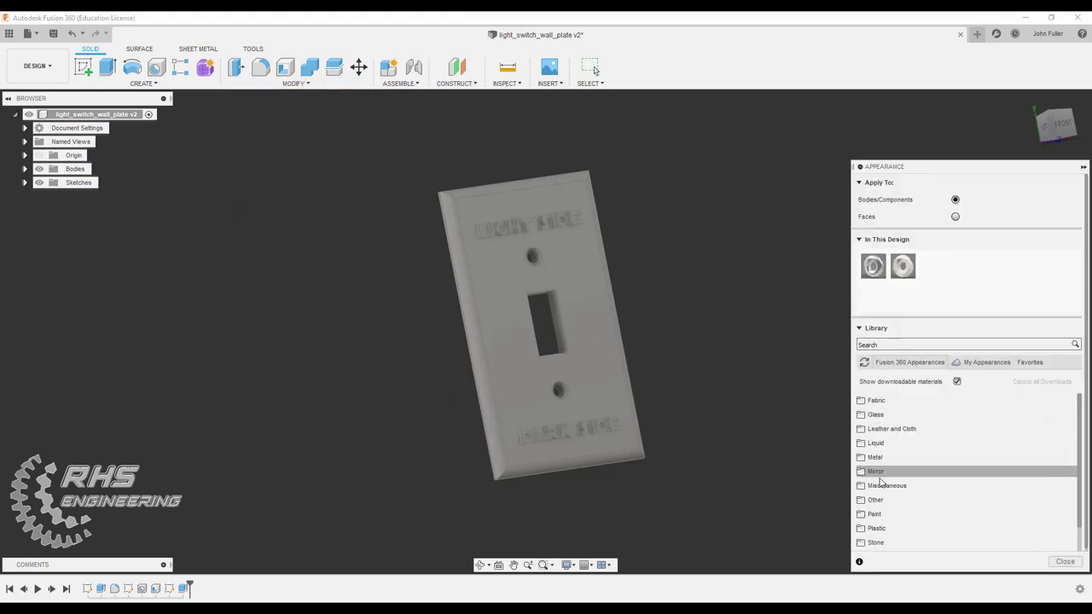
click(876, 515)
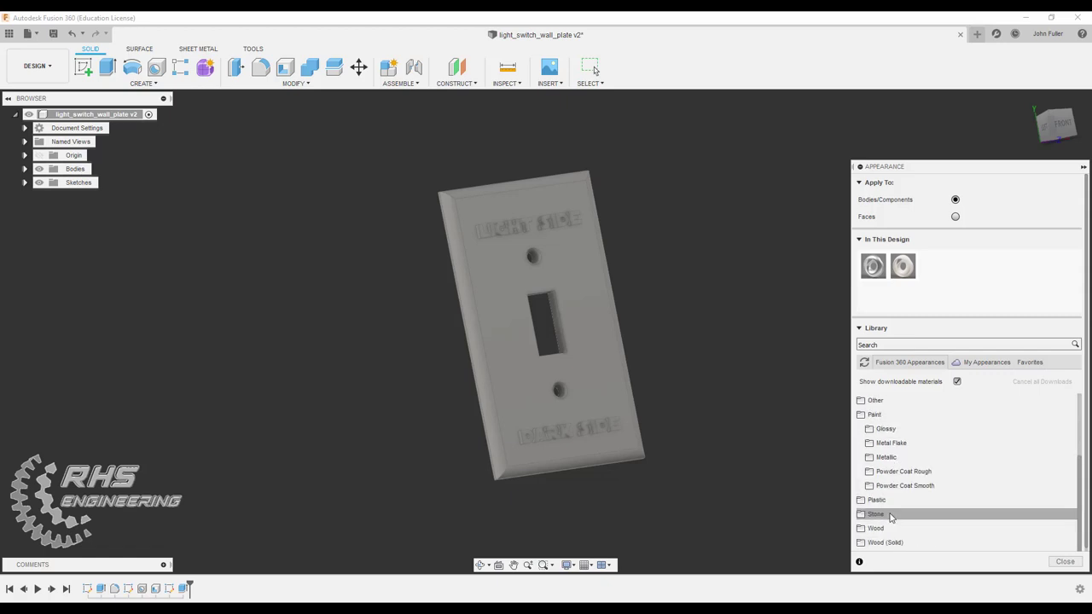
click(882, 429)
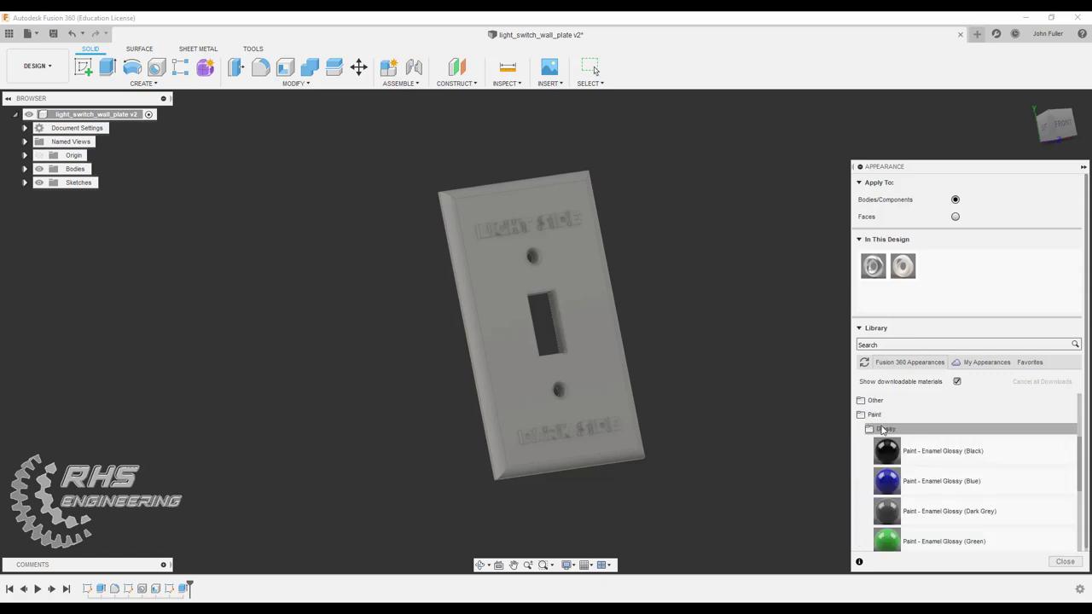
scroll(912, 446, down, 5)
scroll(916, 446, up, 4)
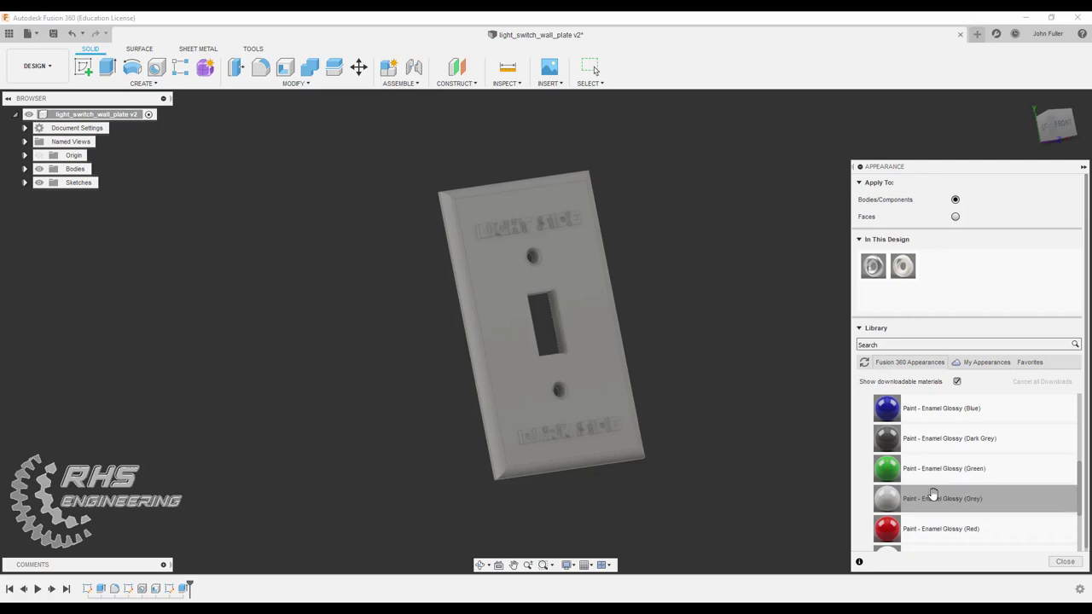
drag(934, 498, 613, 383)
- Change the plate's Paint - Enamel Glossy (Grey) appearance to white, RGB 255, 255, 255
right_click(933, 267)
key(Escape)
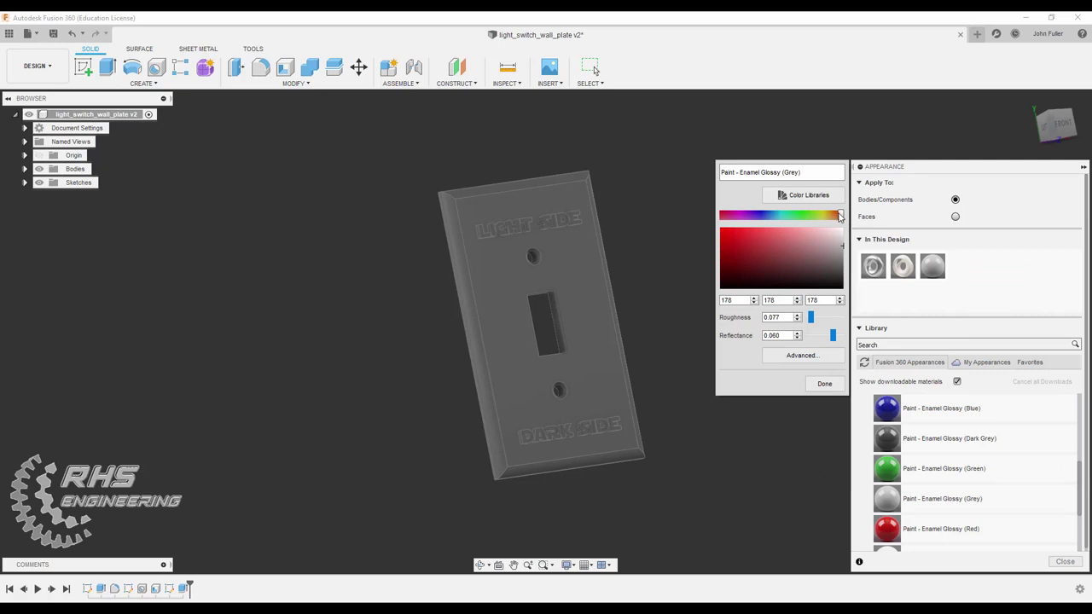
mouse_move(840, 217)
mouse_down()
mouse_move(797, 217)
mouse_move(858, 222)
mouse_move(843, 273)
mouse_move(843, 224)
mouse_up()
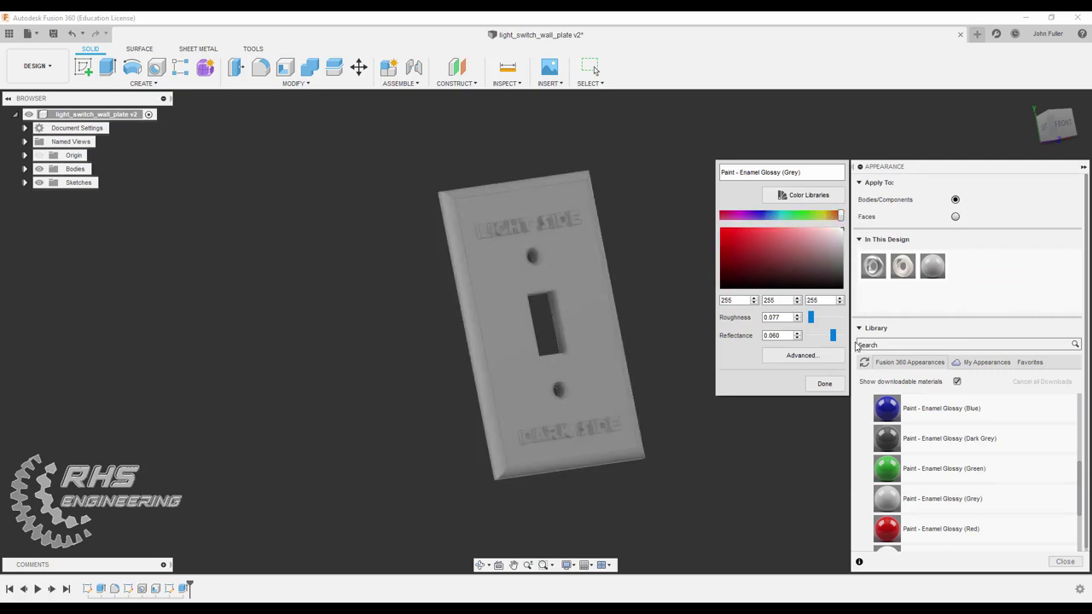
click(826, 383)
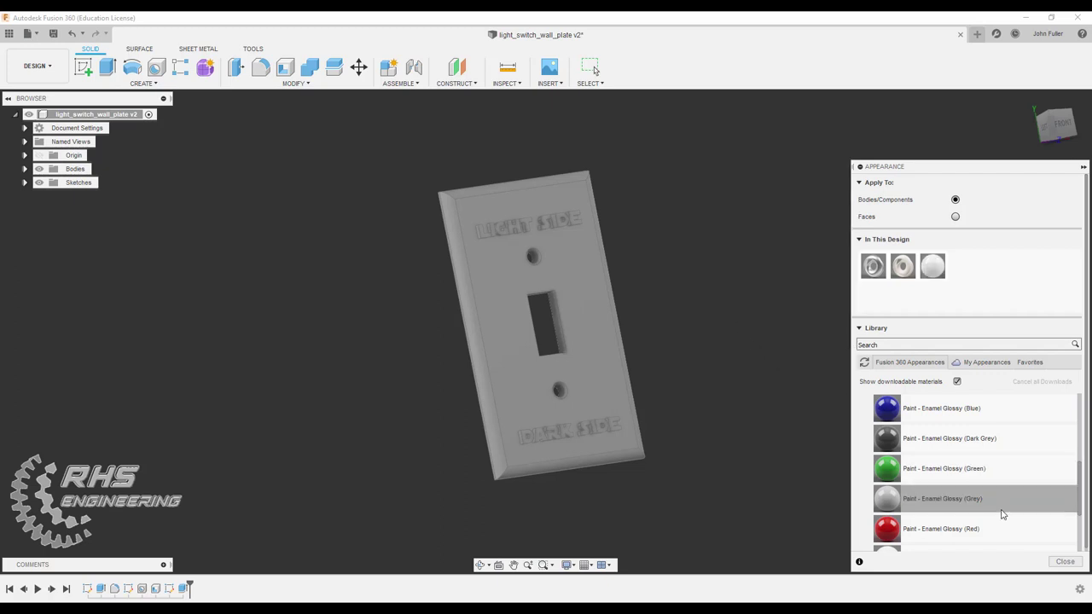
click(1064, 561)
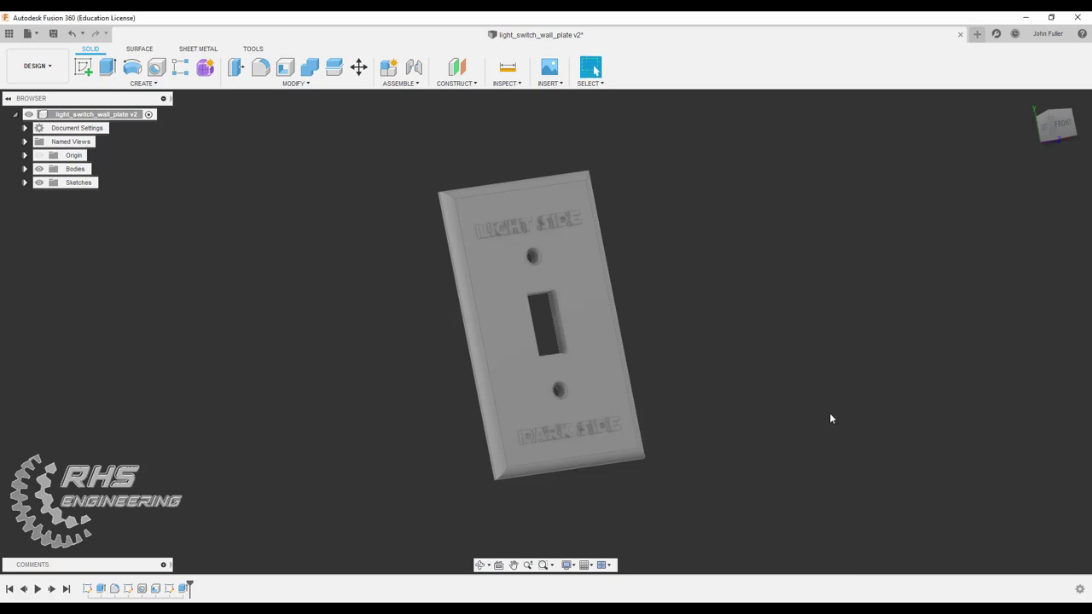